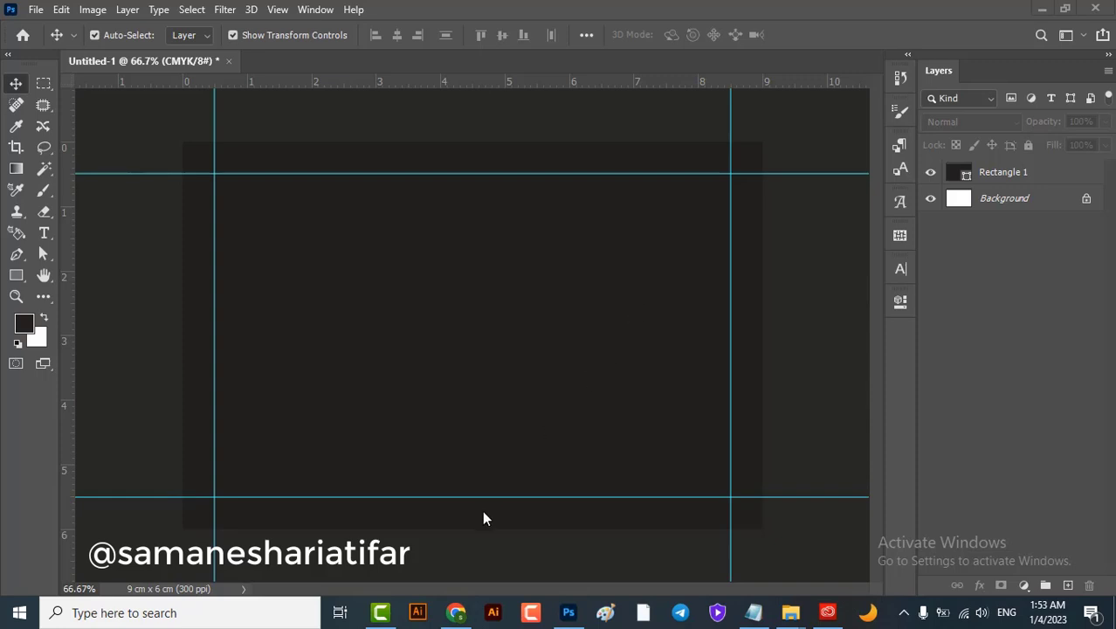
Switch from Photoshop to the goQR.me QR Code Generator page in Chrome
{"action": "left_click", "coordinate": [456, 612]}
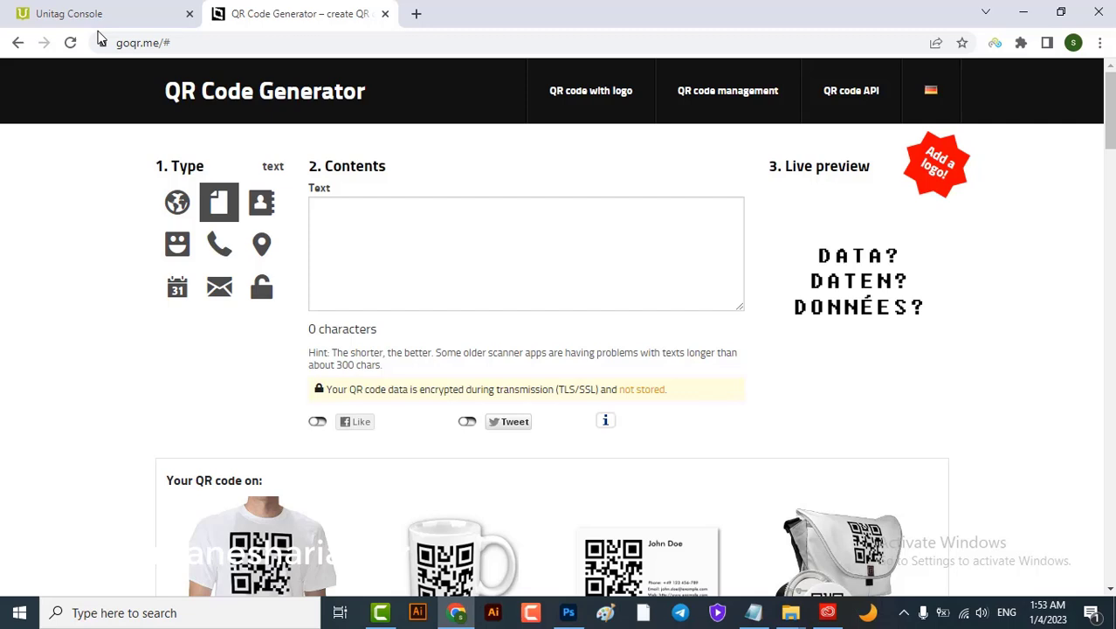
Glance at Unitag, try the URL, call, geolocation and email types, then choose vCard
{"action": "left_click", "coordinate": [75, 13]}
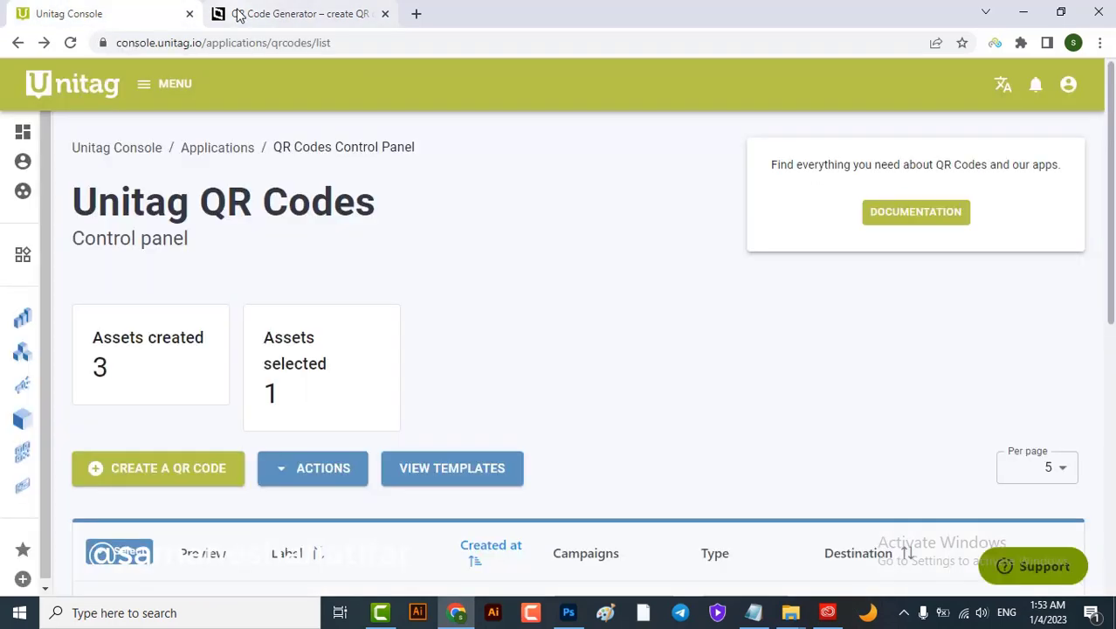
{"action": "left_click", "coordinate": [223, 13]}
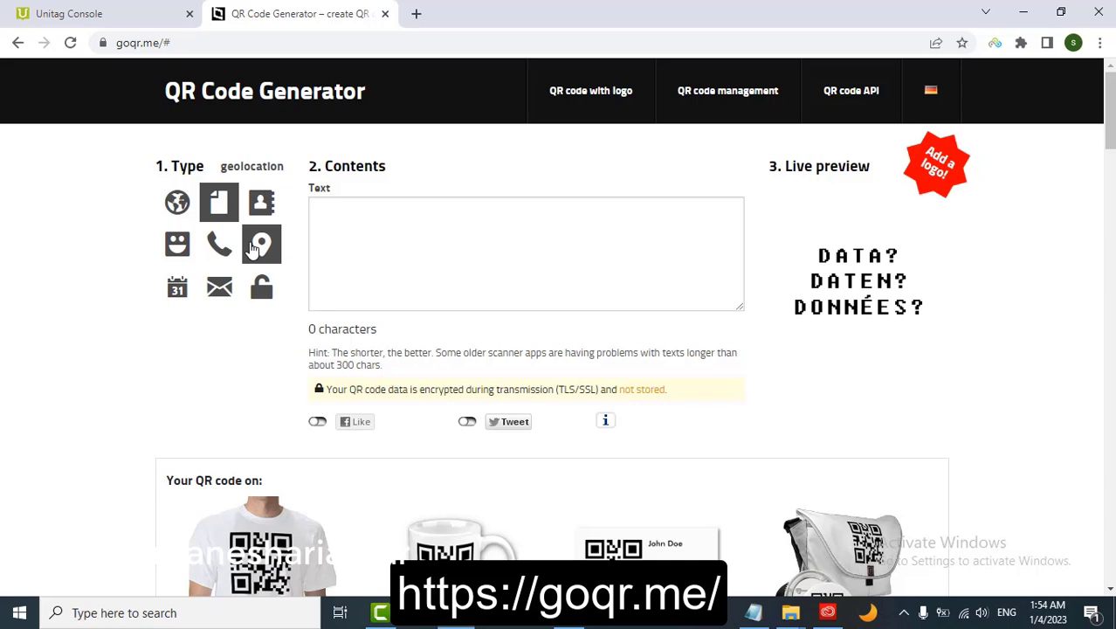
{"action": "left_click", "coordinate": [177, 203]}
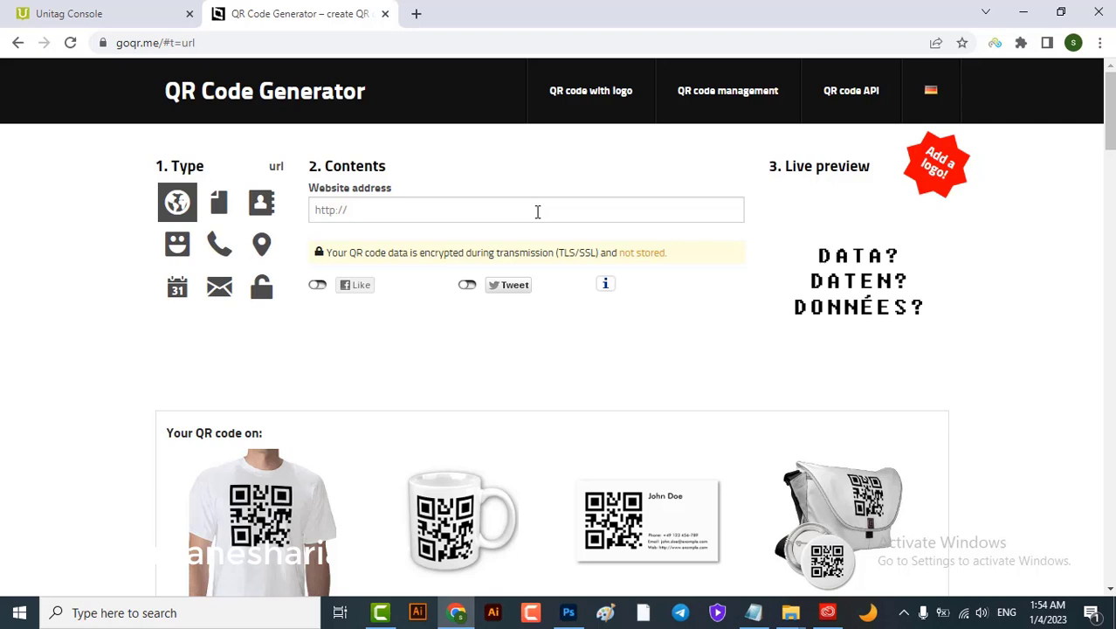
{"action": "left_click", "coordinate": [221, 246]}
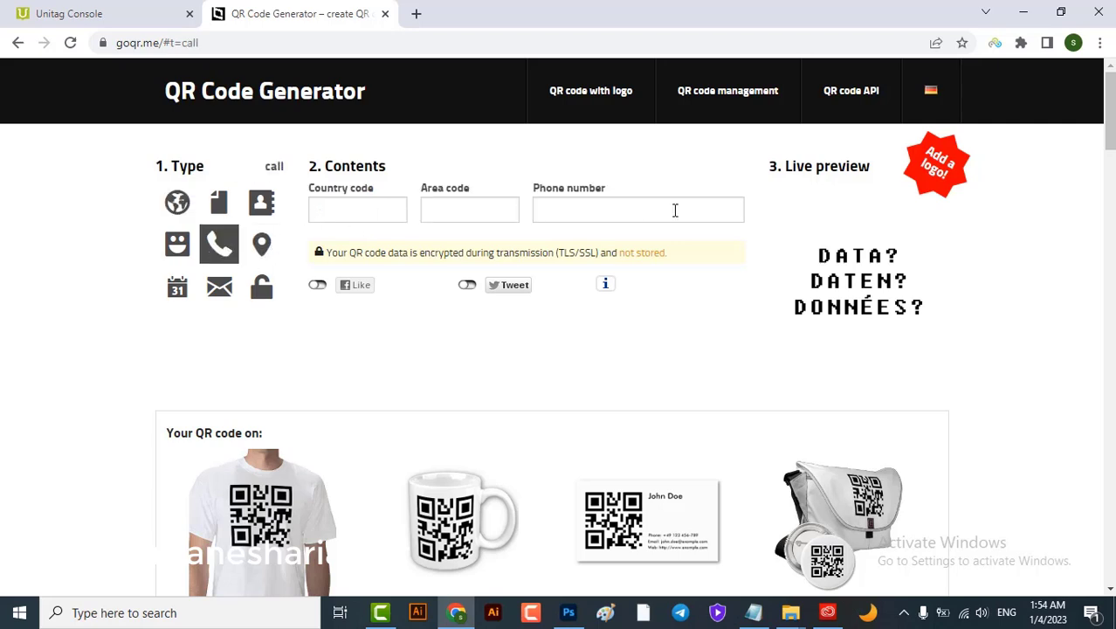
{"action": "left_click", "coordinate": [265, 259]}
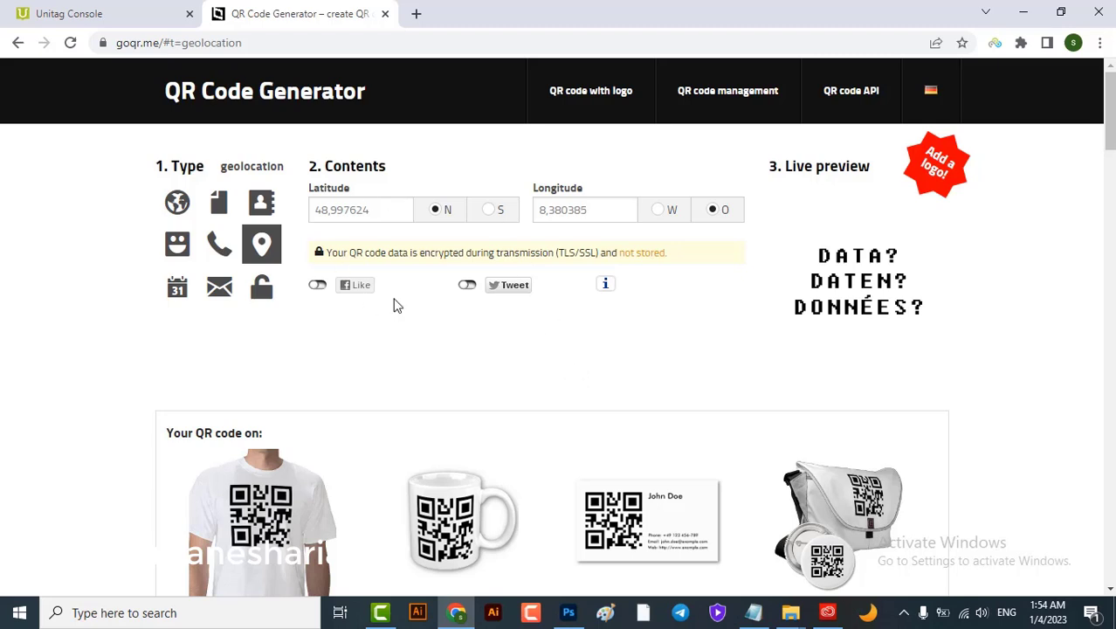
{"action": "left_click", "coordinate": [208, 304]}
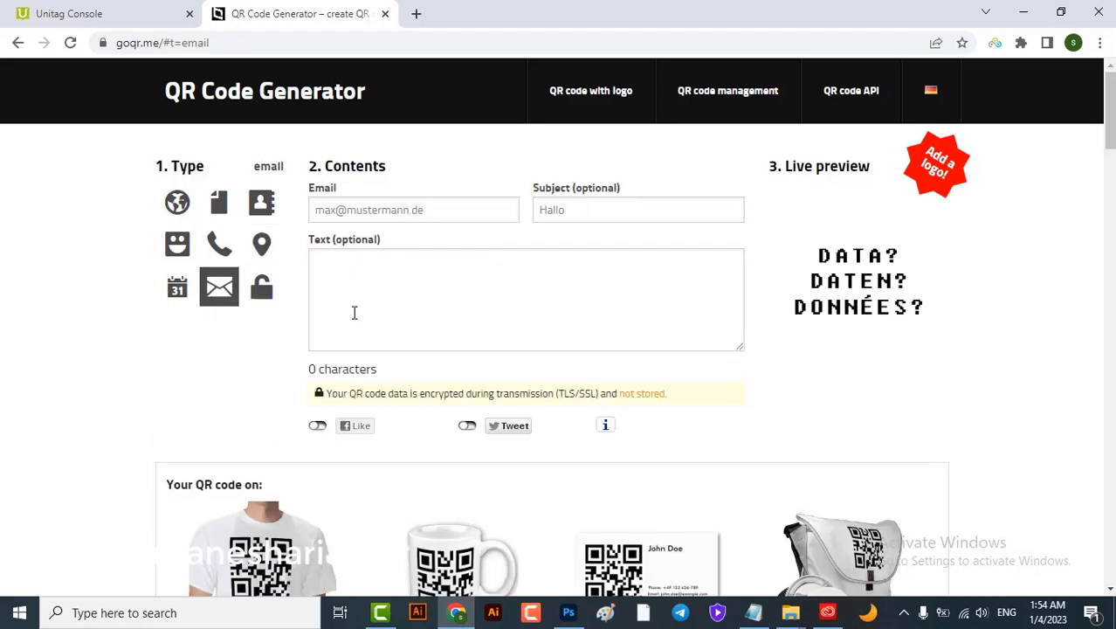
{"action": "left_click", "coordinate": [271, 215]}
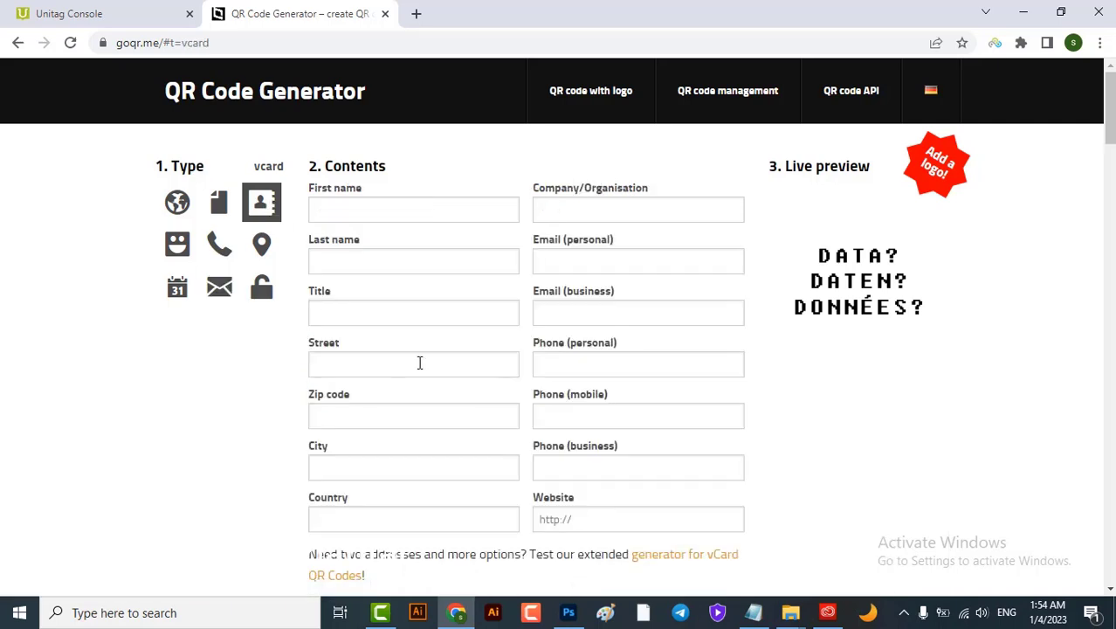
Enter the contact's first and last name and placeholder website text 'lkjhgfd' in the vCard form
{"action": "left_click", "coordinate": [397, 216]}
{"action": "left_click", "coordinate": [402, 264]}
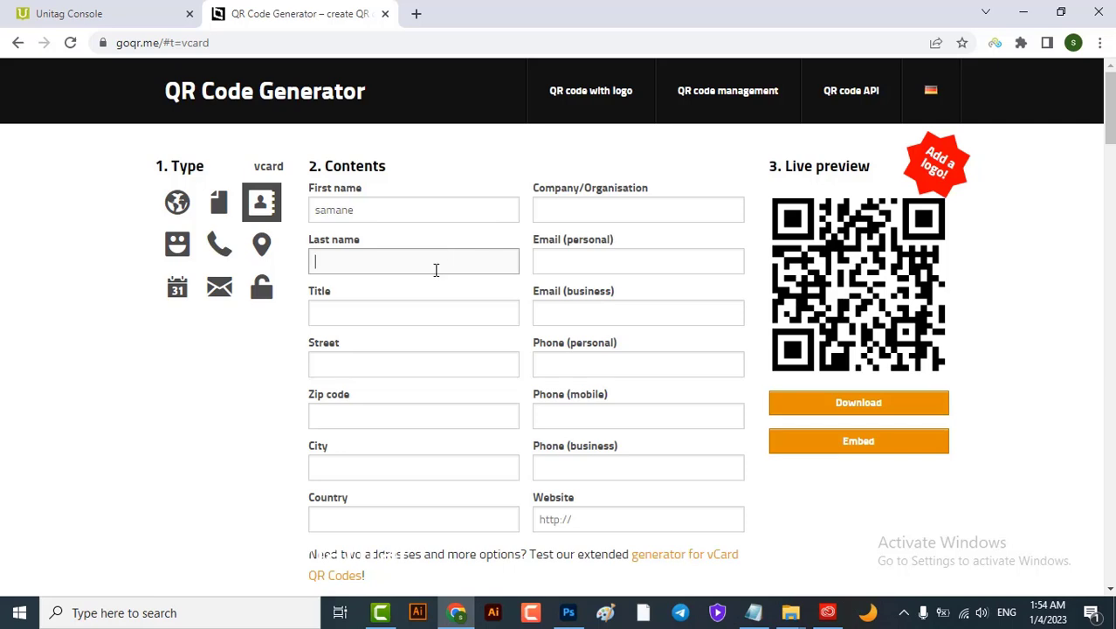
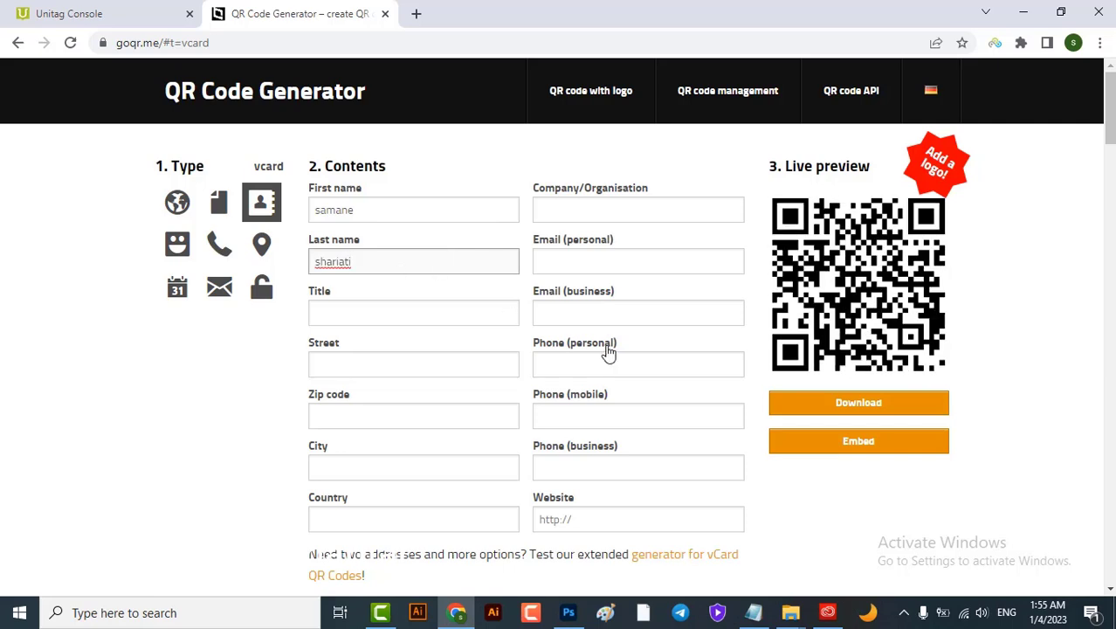
{"action": "scroll", "coordinate": [651, 371], "scroll_direction": "down", "scroll_amount": 1}
{"action": "left_click", "coordinate": [598, 439]}
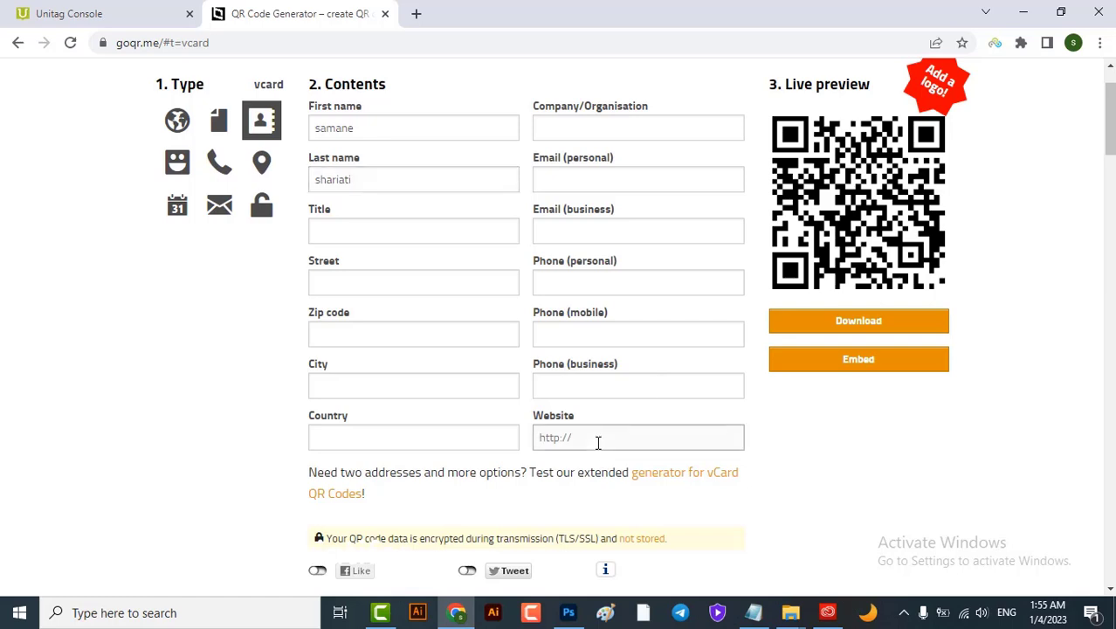
{"action": "type", "text": "lkjhgfd"}
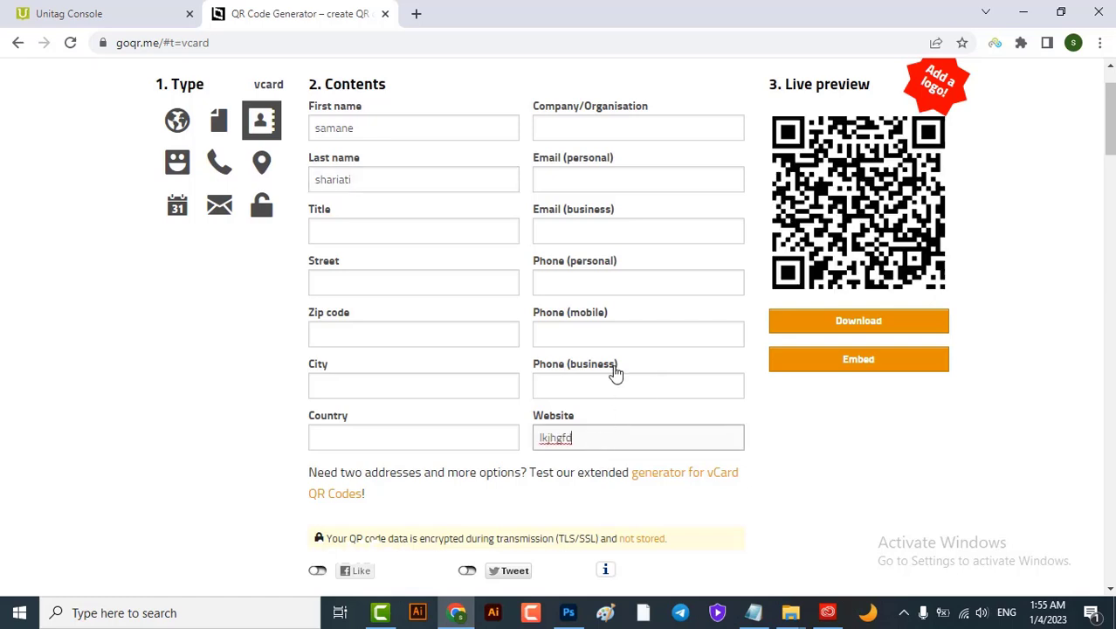
{"action": "scroll", "coordinate": [607, 419], "scroll_direction": "up", "scroll_amount": 1}
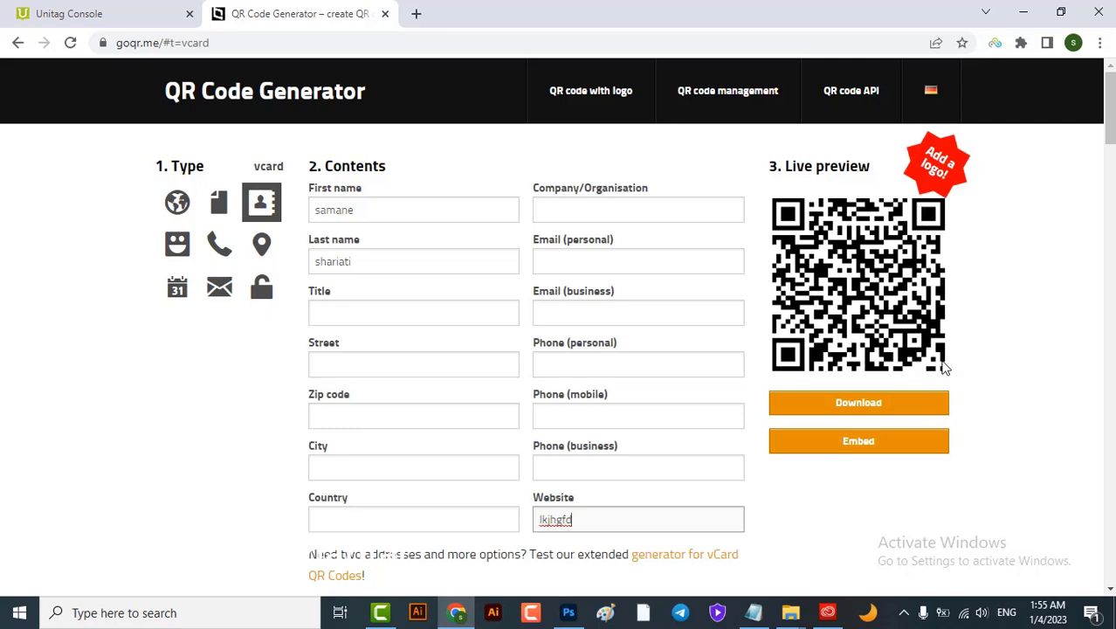
Open the download settings and keep error correction at L (recommended) after trying M and Q
{"action": "left_click", "coordinate": [780, 407]}
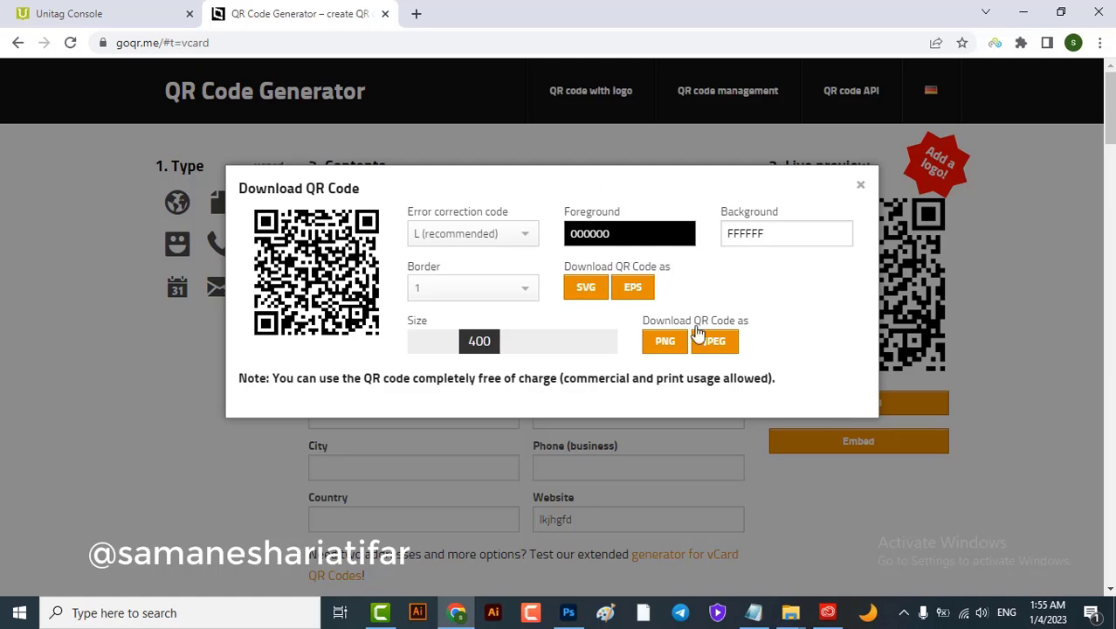
{"action": "left_click", "coordinate": [526, 234]}
{"action": "left_click", "coordinate": [452, 290]}
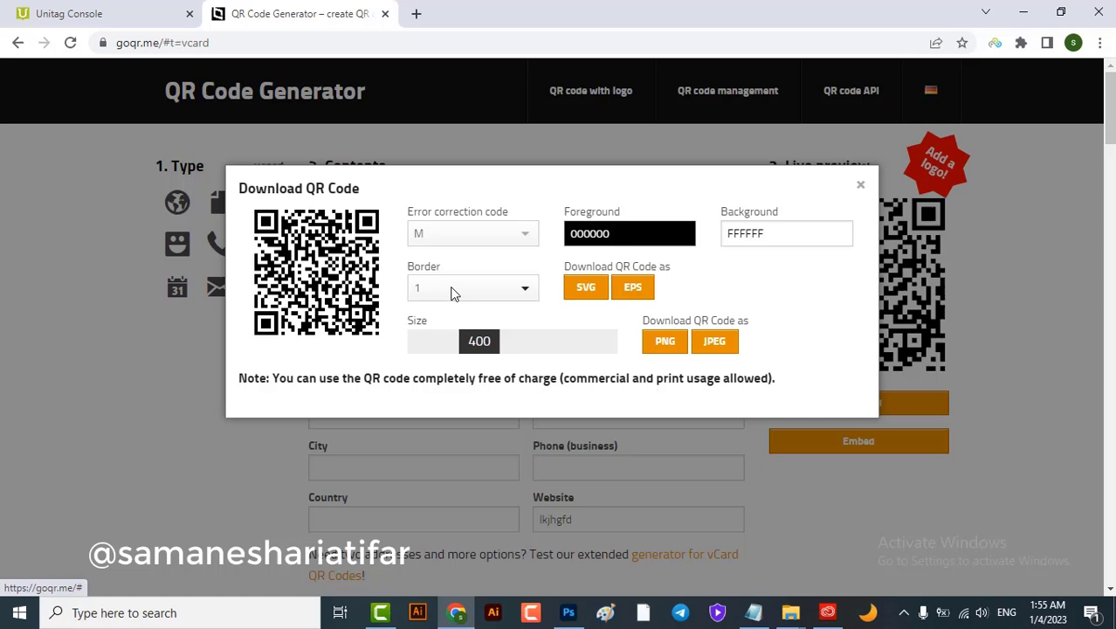
{"action": "left_click", "coordinate": [456, 236]}
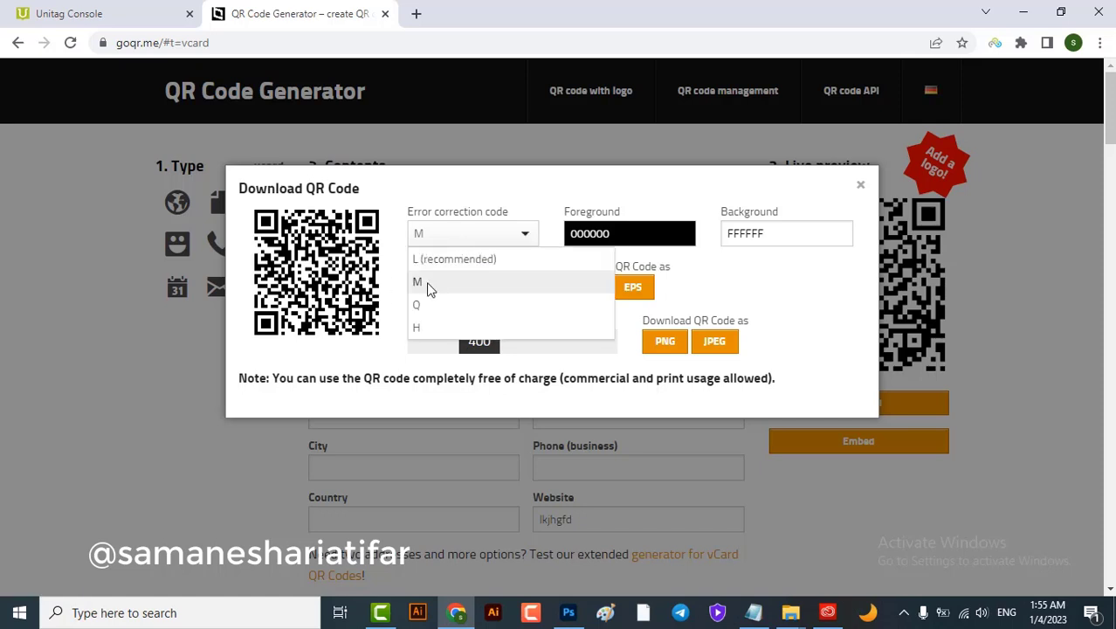
{"action": "left_click", "coordinate": [433, 308]}
{"action": "left_click", "coordinate": [428, 236]}
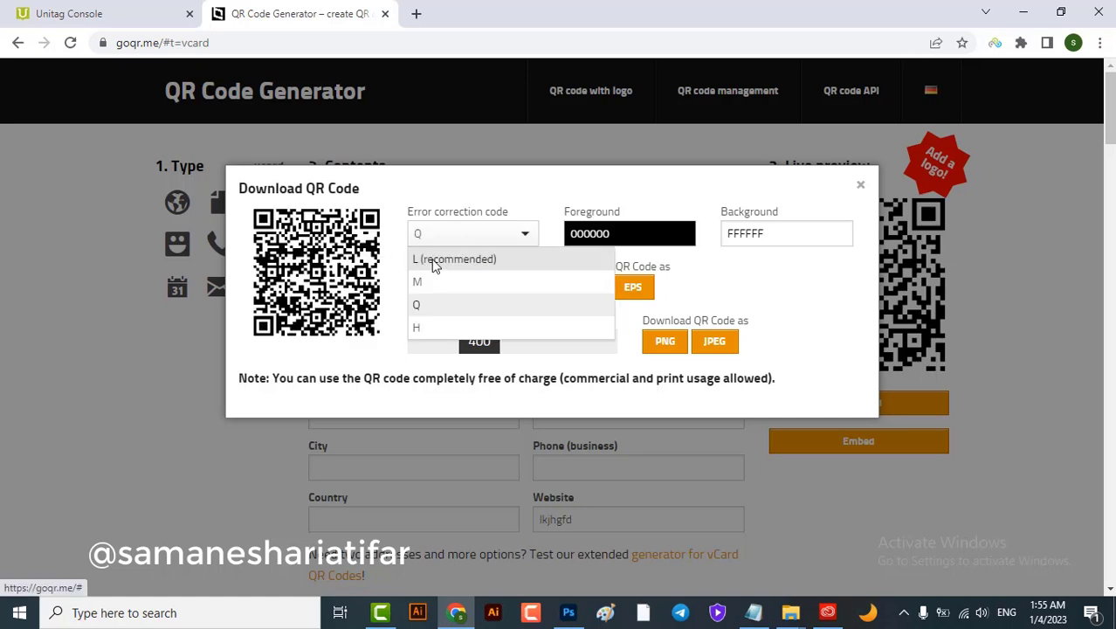
{"action": "left_click", "coordinate": [434, 258]}
Set the border back to 1 after trying 3, 4 and 5, and the image size to 475
{"action": "left_click", "coordinate": [485, 291]}
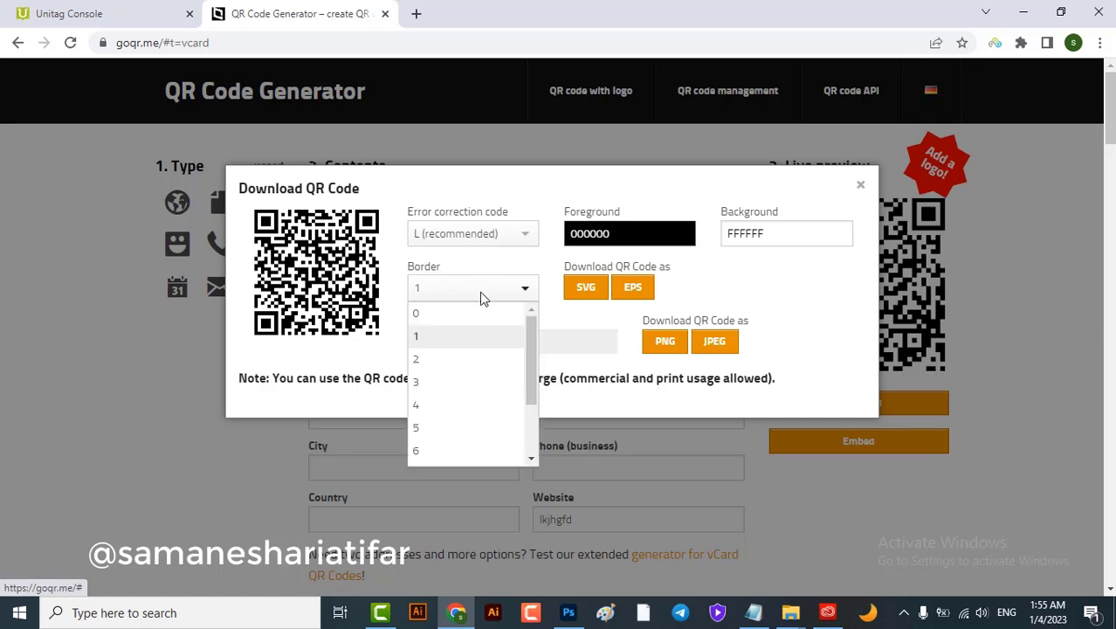
{"action": "left_click", "coordinate": [448, 388]}
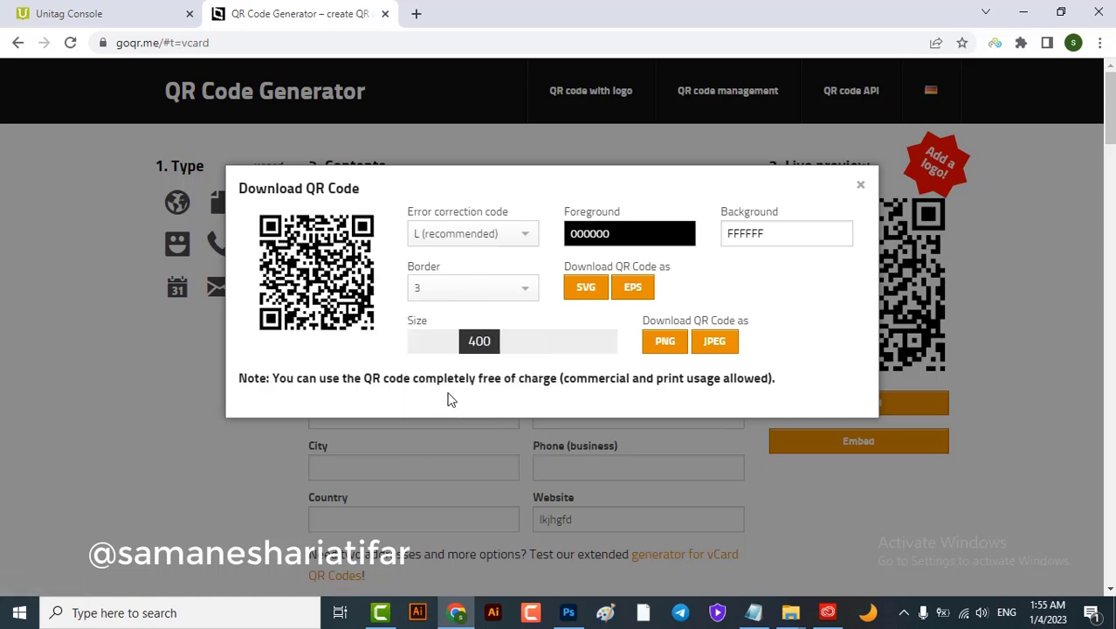
{"action": "left_click", "coordinate": [428, 289]}
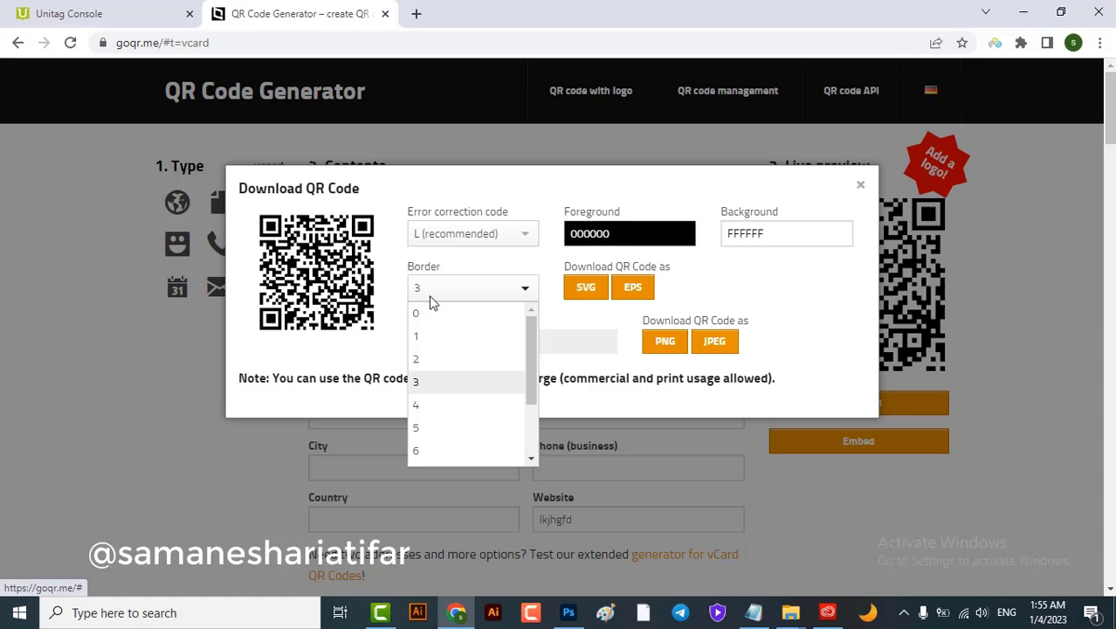
{"action": "left_click", "coordinate": [424, 410]}
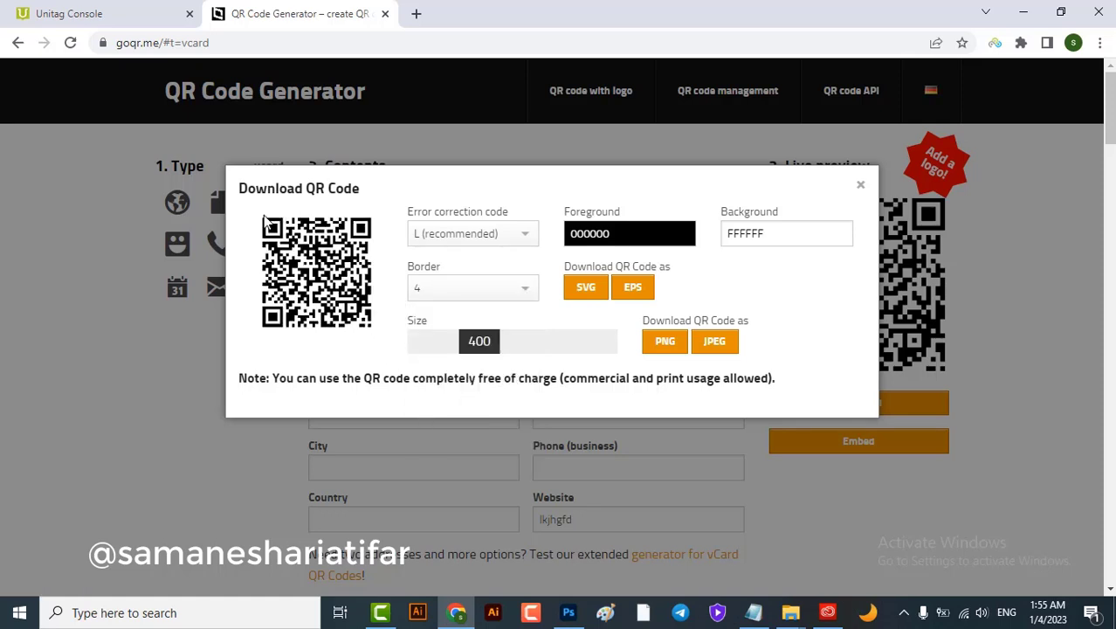
{"action": "left_click", "coordinate": [441, 299]}
{"action": "left_click", "coordinate": [431, 435]}
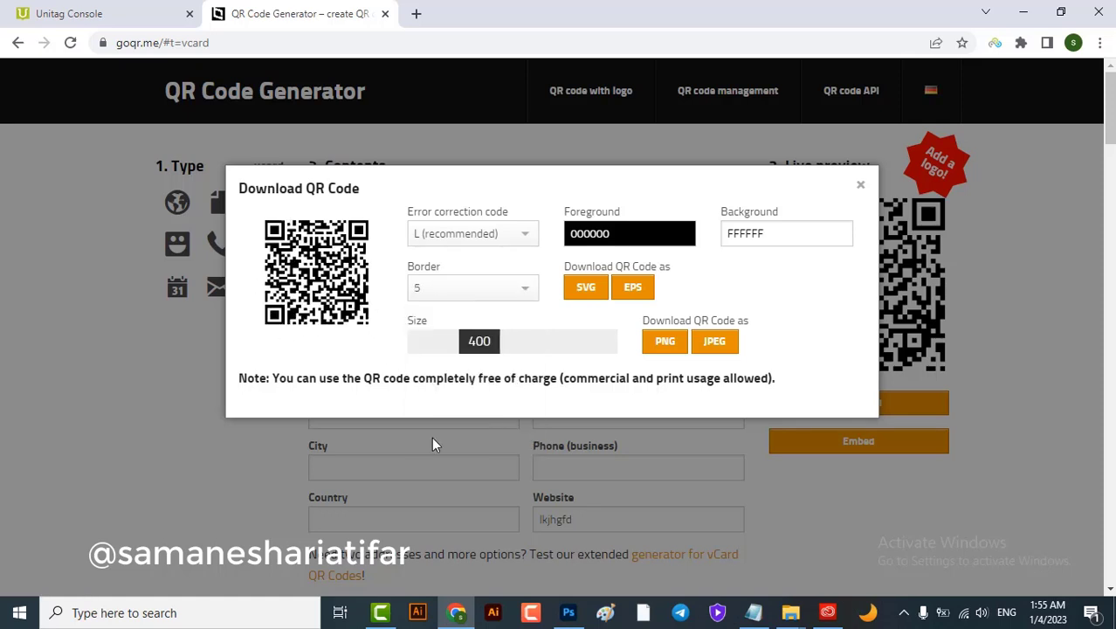
{"action": "left_click", "coordinate": [470, 290]}
{"action": "left_click", "coordinate": [456, 332]}
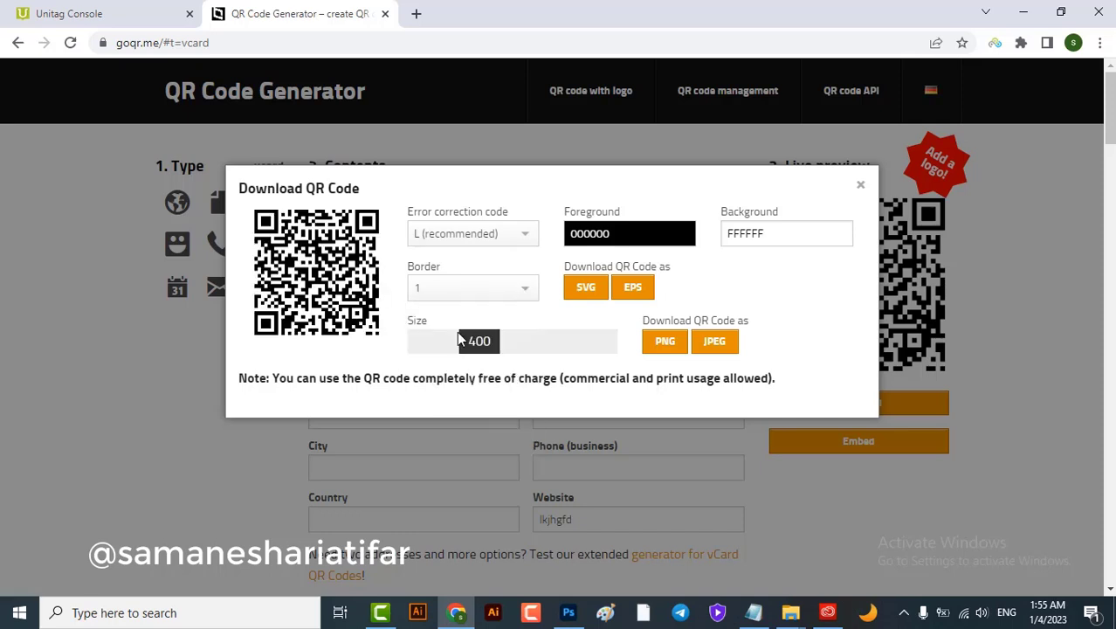
{"action": "mouse_move", "coordinate": [491, 340]}
{"action": "left_mouse_down"}
{"action": "mouse_move", "coordinate": [580, 353]}
{"action": "mouse_move", "coordinate": [492, 351]}
{"action": "left_mouse_up"}
{"action": "left_click_drag", "start_coordinate": [491, 347], "coordinate": [507, 346]}
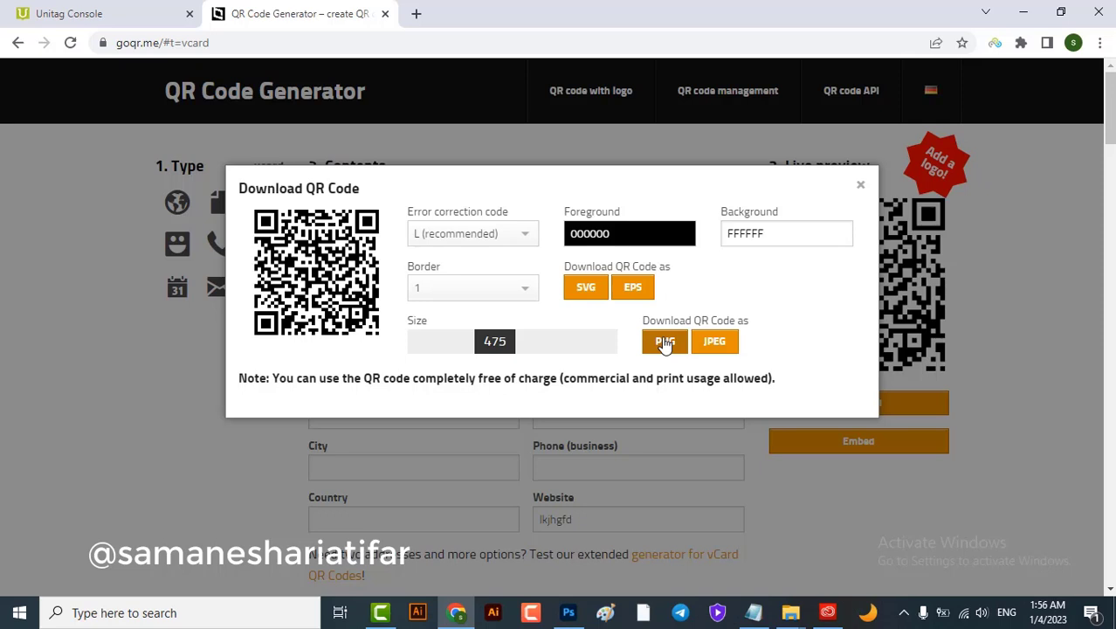
Color the QR code violet D036FF on a red FF0000 background
{"action": "left_click", "coordinate": [629, 233]}
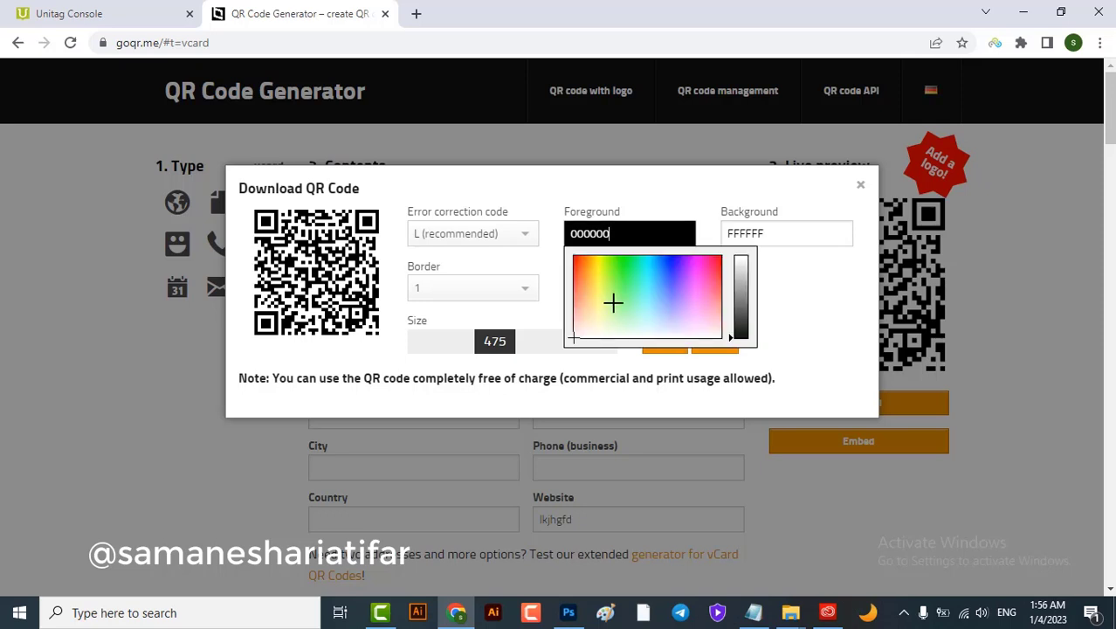
{"action": "left_click", "coordinate": [643, 295]}
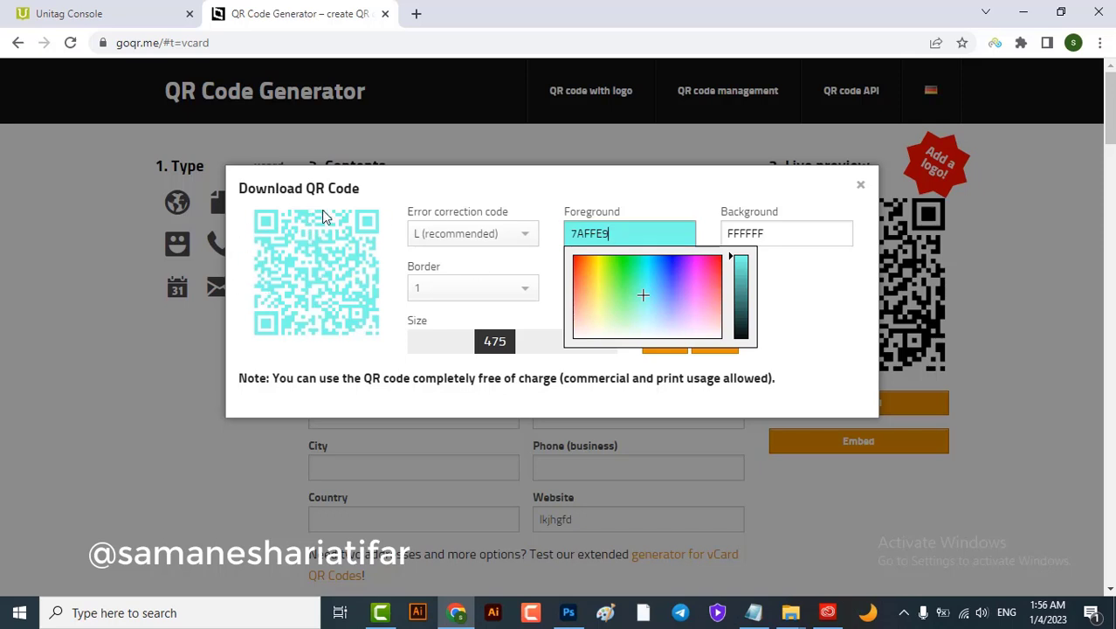
{"action": "left_click_drag", "start_coordinate": [626, 289], "coordinate": [691, 272]}
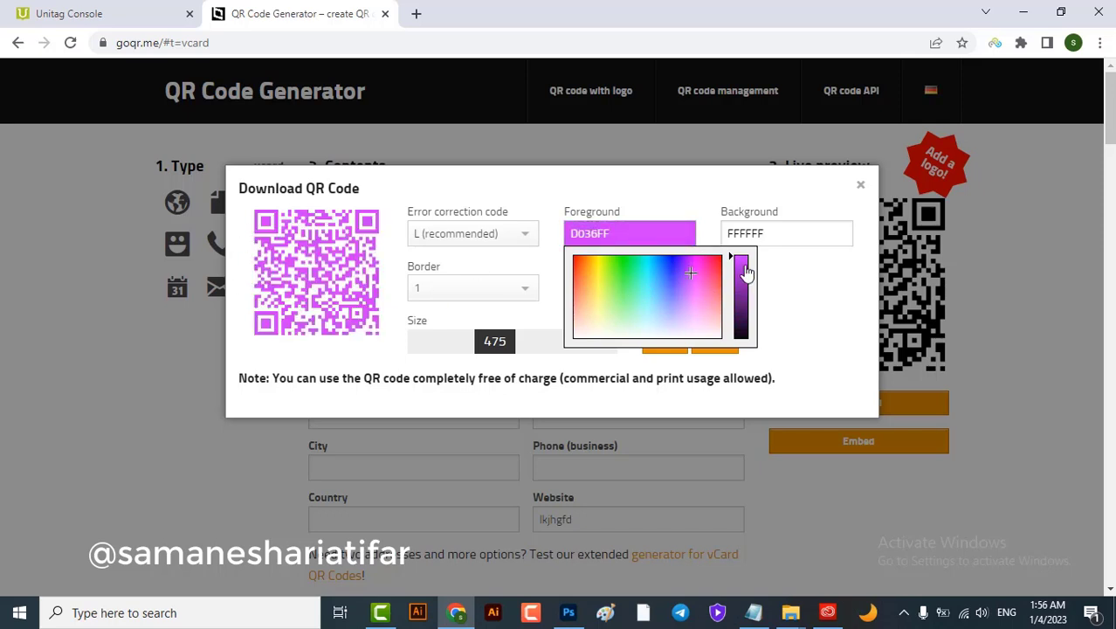
{"action": "double_click", "coordinate": [762, 233]}
{"action": "mouse_move", "coordinate": [815, 284]}
{"action": "left_mouse_down"}
{"action": "mouse_move", "coordinate": [753, 322]}
{"action": "mouse_move", "coordinate": [881, 257]}
{"action": "left_mouse_up"}
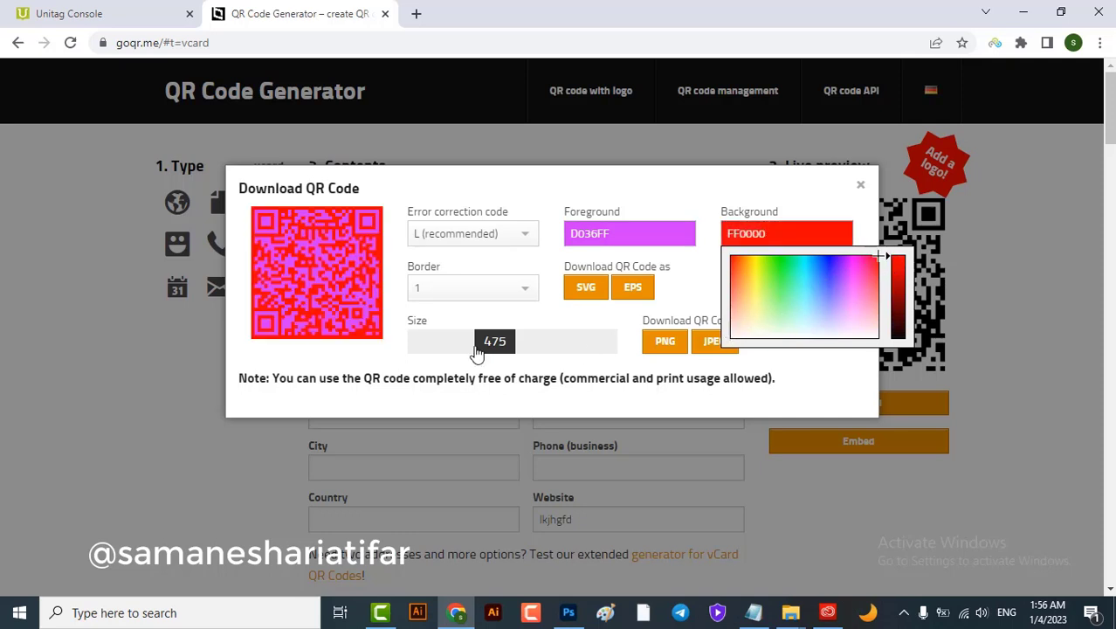
{"action": "left_click", "coordinate": [777, 377]}
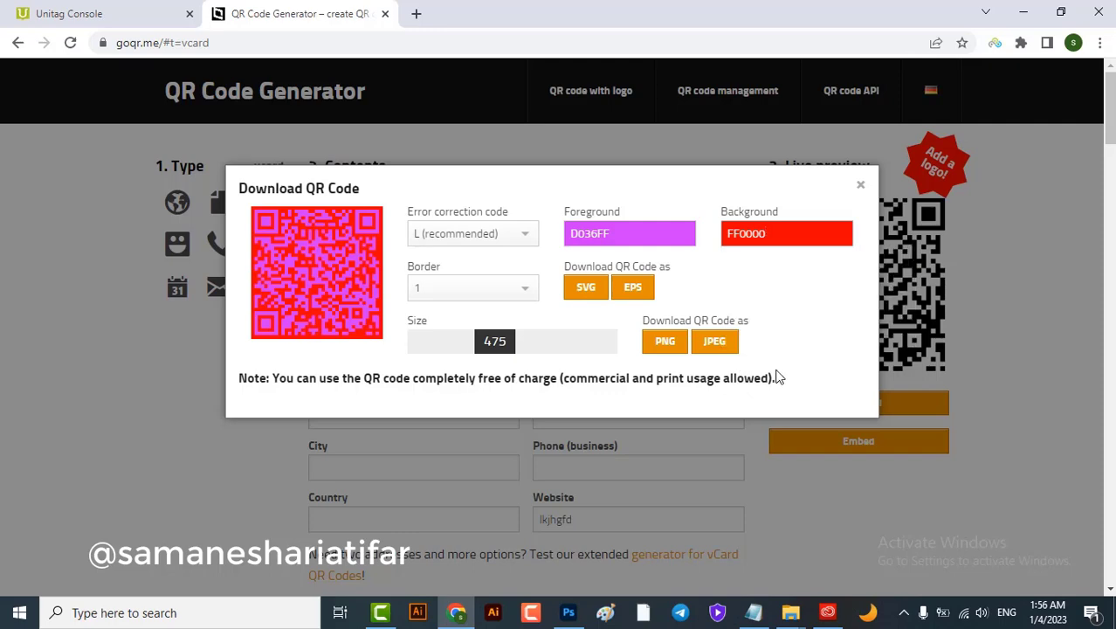
Download the styled QR code as PNG and bring up qrcode (1).png in Downloads
{"action": "left_click", "coordinate": [660, 344]}
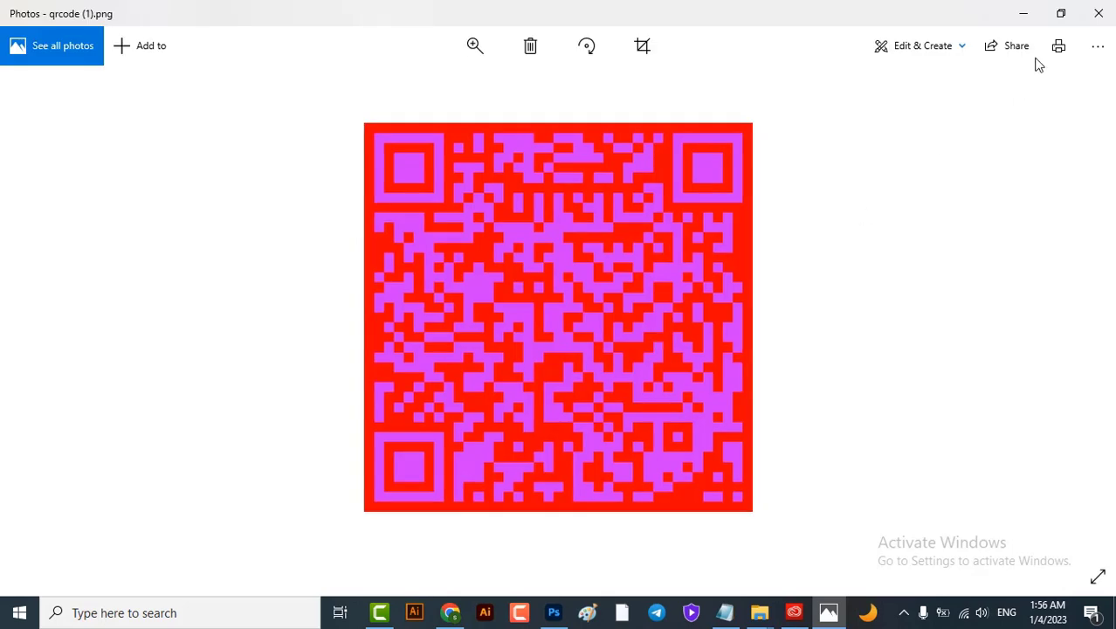
{"action": "left_click", "coordinate": [1097, 13]}
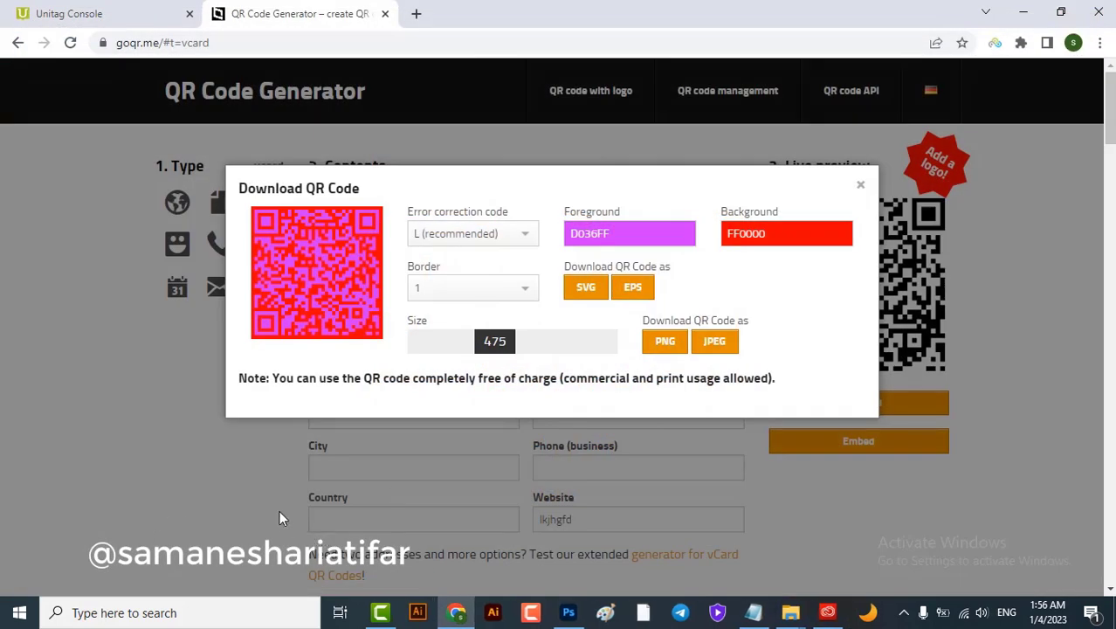
{"action": "key", "text": "alt+Tab"}
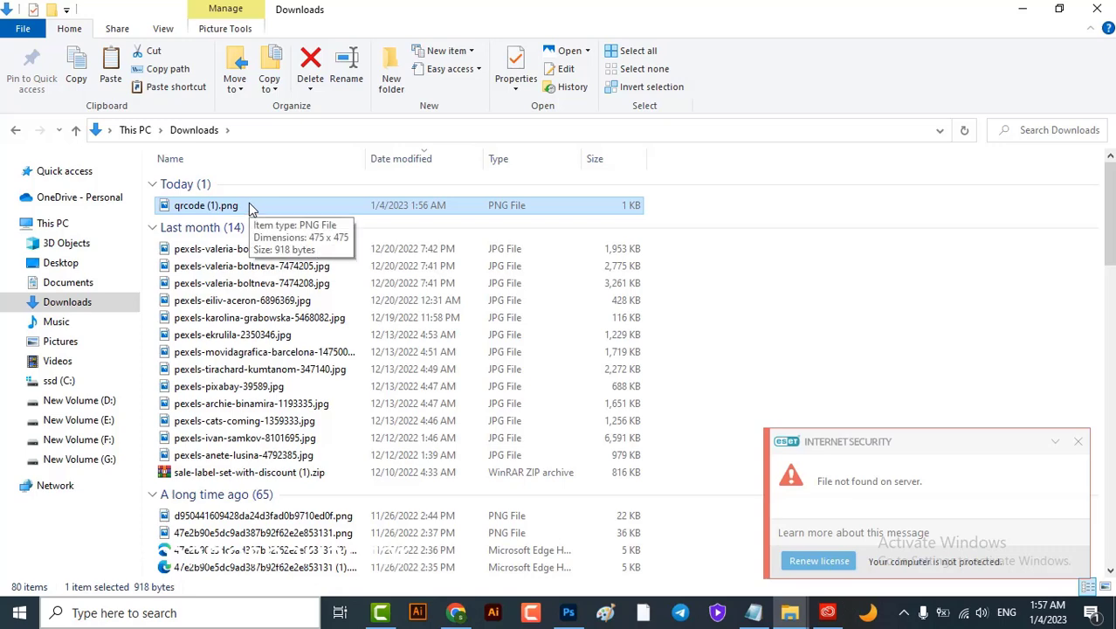
Place qrcode (1).png into the card, scale it to about 22% and move it right
{"action": "left_click_drag", "start_coordinate": [249, 210], "coordinate": [541, 489]}
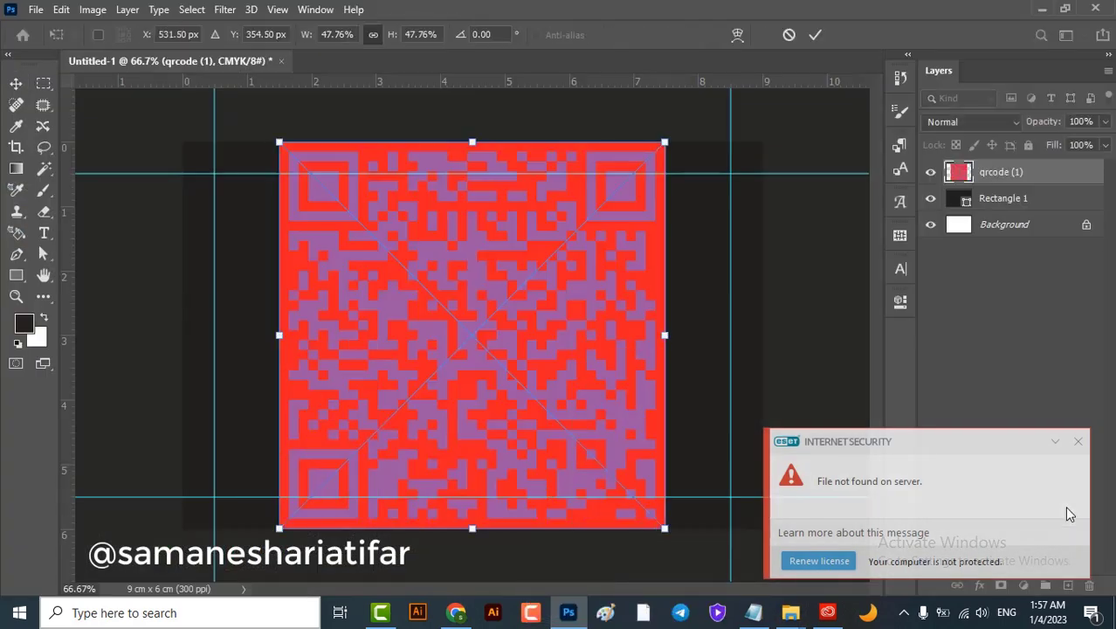
{"action": "left_click", "coordinate": [1078, 441]}
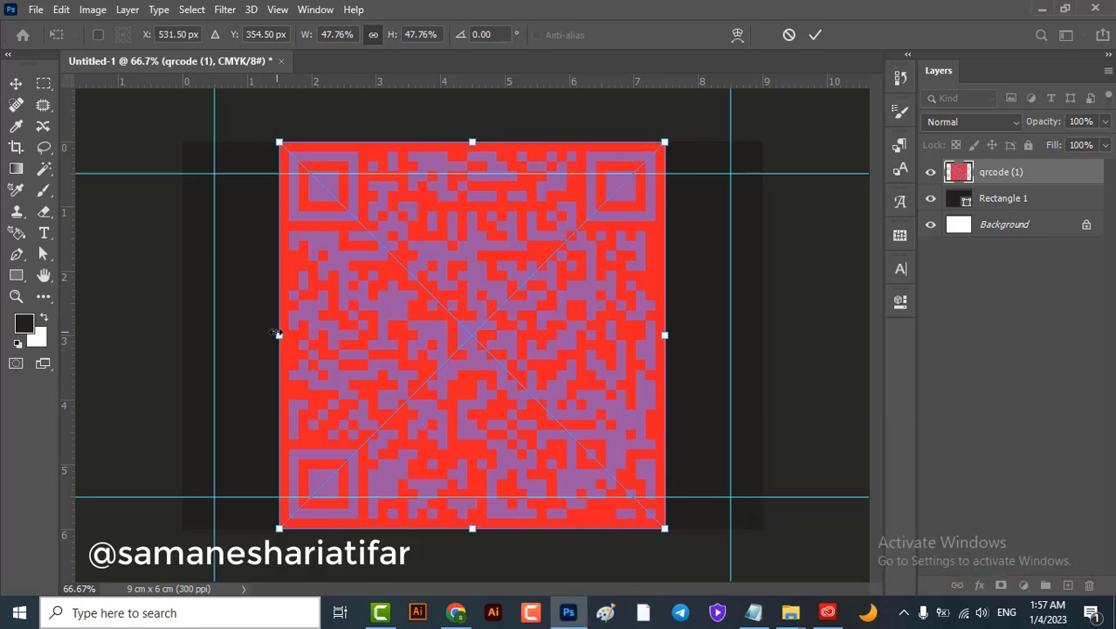
{"action": "left_click_drag", "start_coordinate": [276, 334], "coordinate": [505, 343]}
{"action": "left_click_drag", "start_coordinate": [593, 366], "coordinate": [640, 357]}
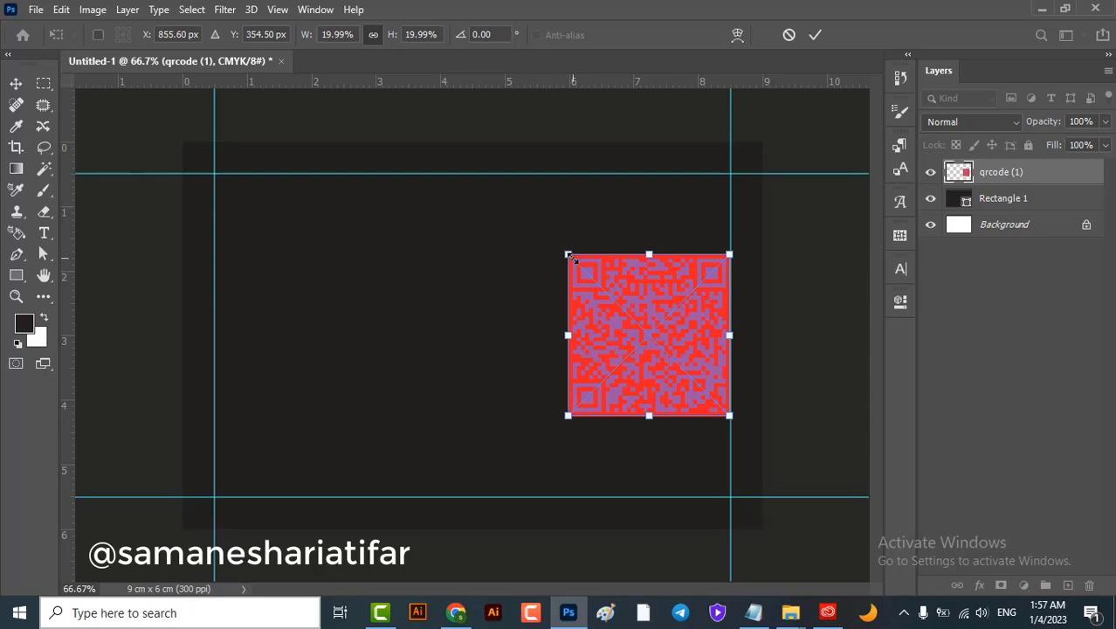
{"action": "left_click_drag", "start_coordinate": [568, 255], "coordinate": [553, 238]}
{"action": "left_click_drag", "start_coordinate": [586, 323], "coordinate": [587, 328]}
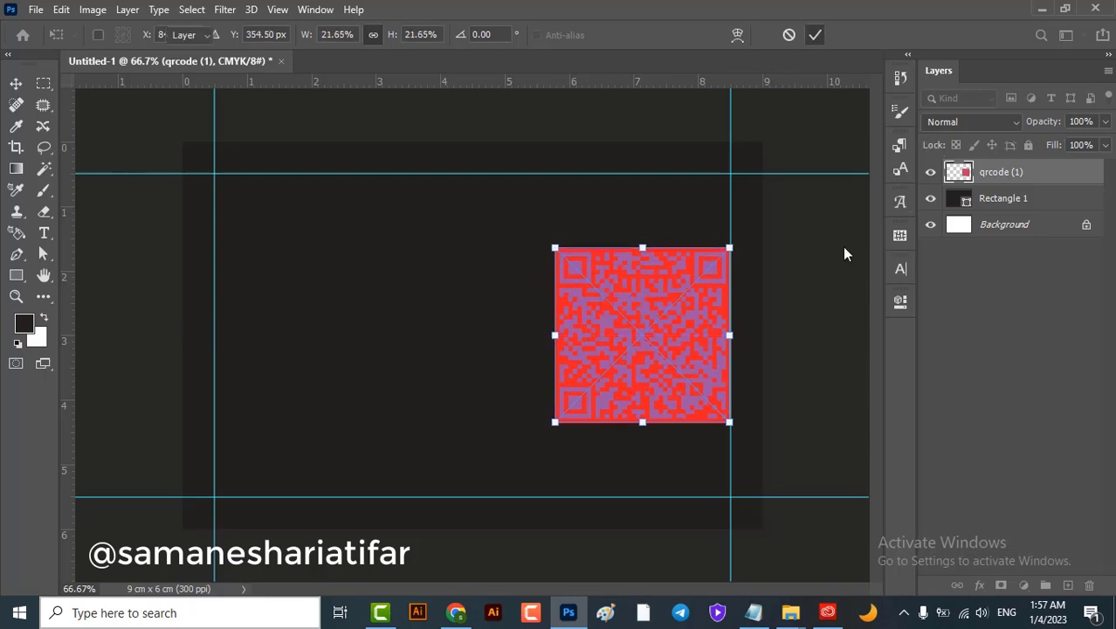
{"action": "key", "text": "Return"}
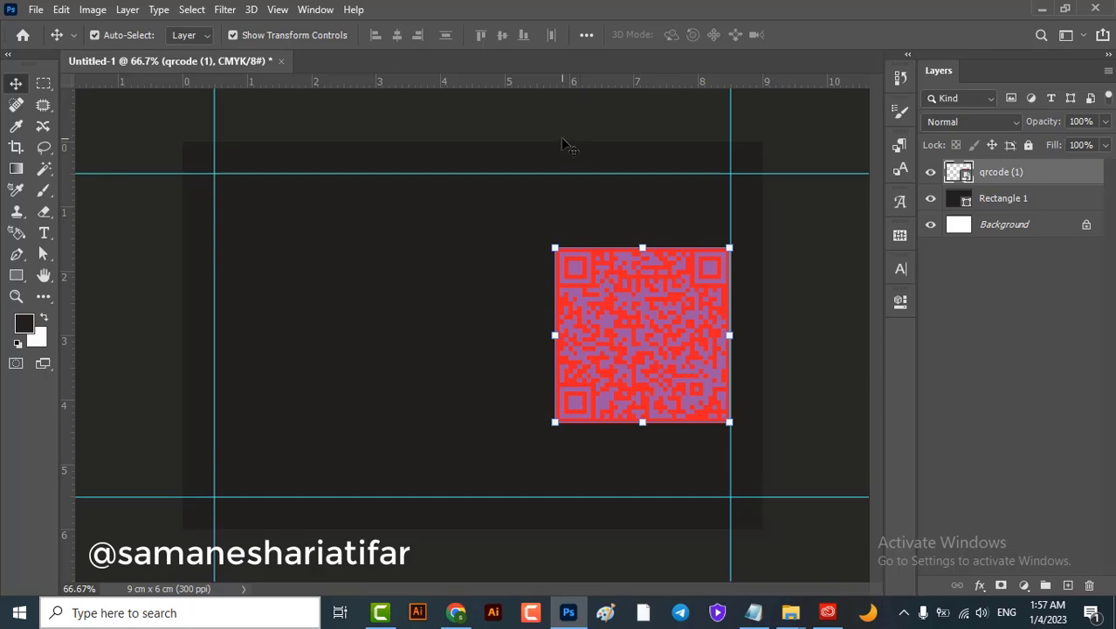
Deselect and reselect the QR code layer, then return to the goQR.me browser window
{"action": "left_click", "coordinate": [561, 137]}
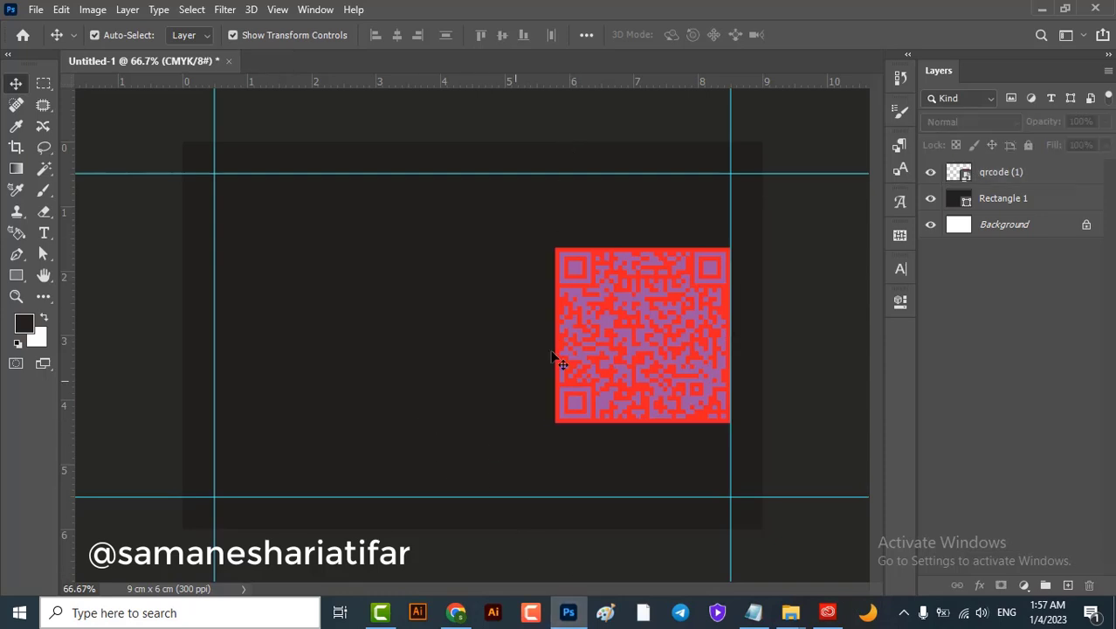
{"action": "mouse_move", "coordinate": [647, 365]}
{"action": "left_mouse_down"}
{"action": "mouse_move", "coordinate": [635, 355]}
{"action": "mouse_move", "coordinate": [644, 360]}
{"action": "left_mouse_up"}
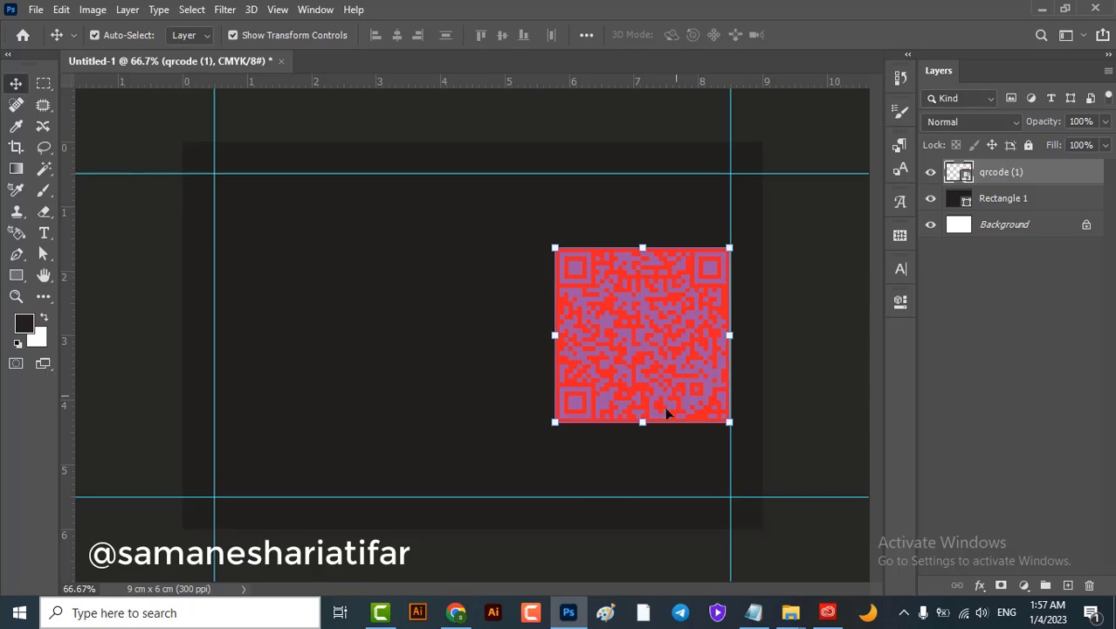
{"action": "left_click", "coordinate": [456, 613]}
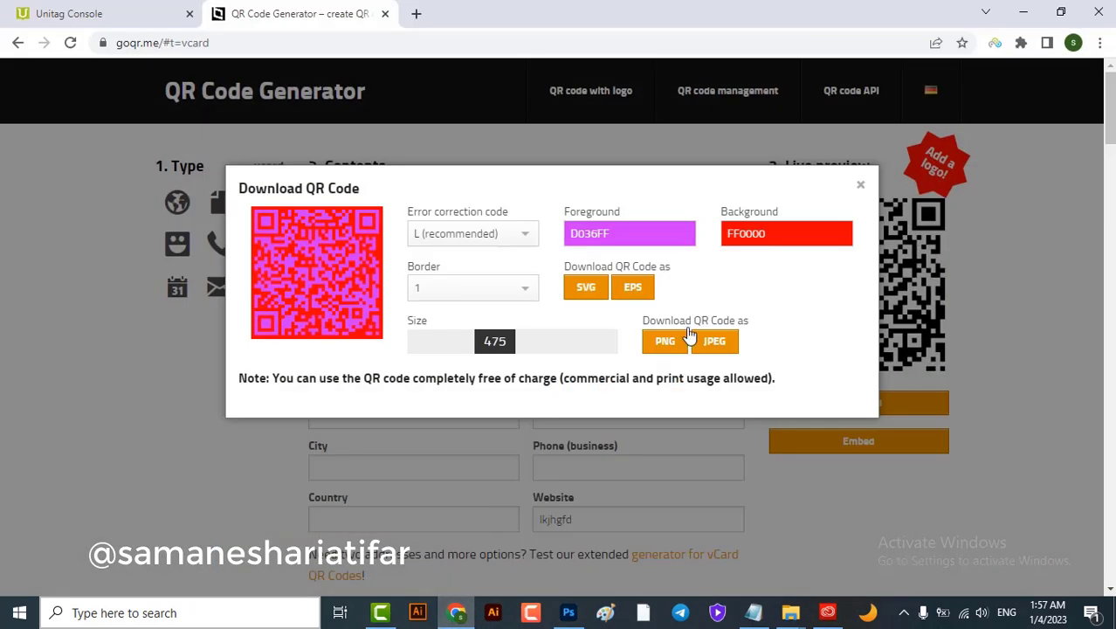
Close the Download QR Code and Recommend us pop-ups and go to the Unitag Console tab
{"action": "left_click", "coordinate": [861, 185]}
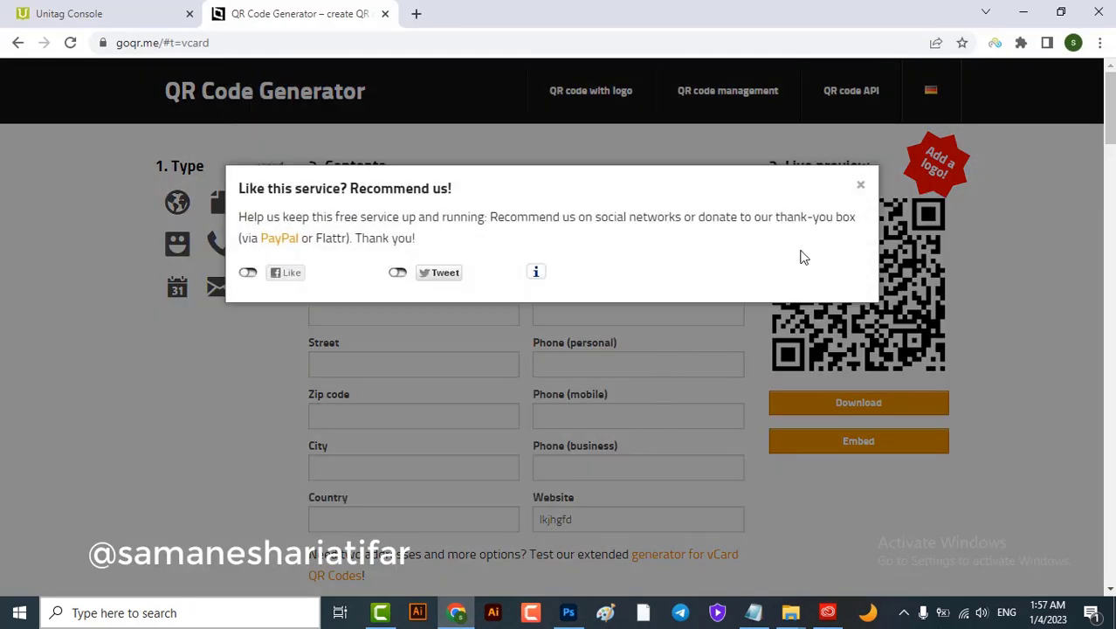
{"action": "left_click", "coordinate": [861, 185]}
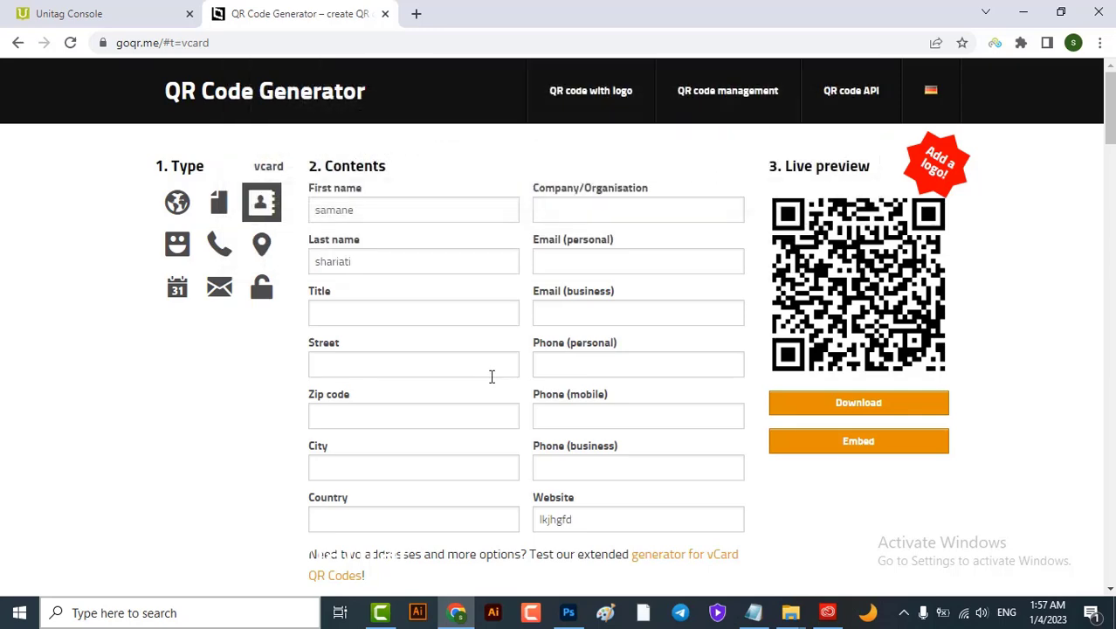
{"action": "left_click", "coordinate": [69, 10]}
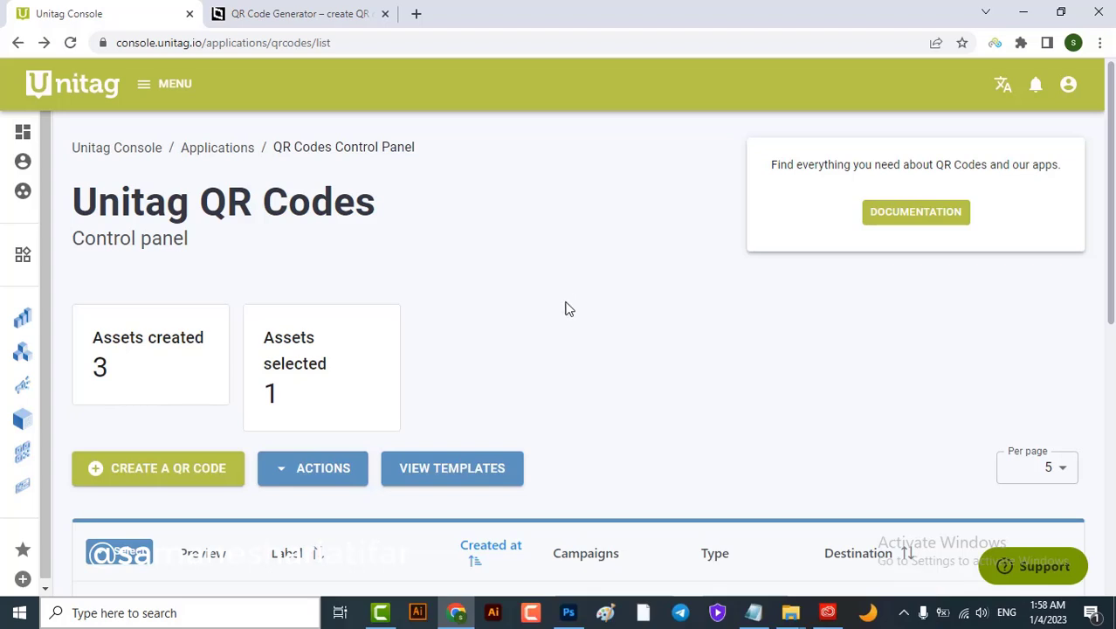
Start a new Unitag QR code of type VCard Classic from the QR Codes app
{"action": "mouse_move", "coordinate": [50, 203]}
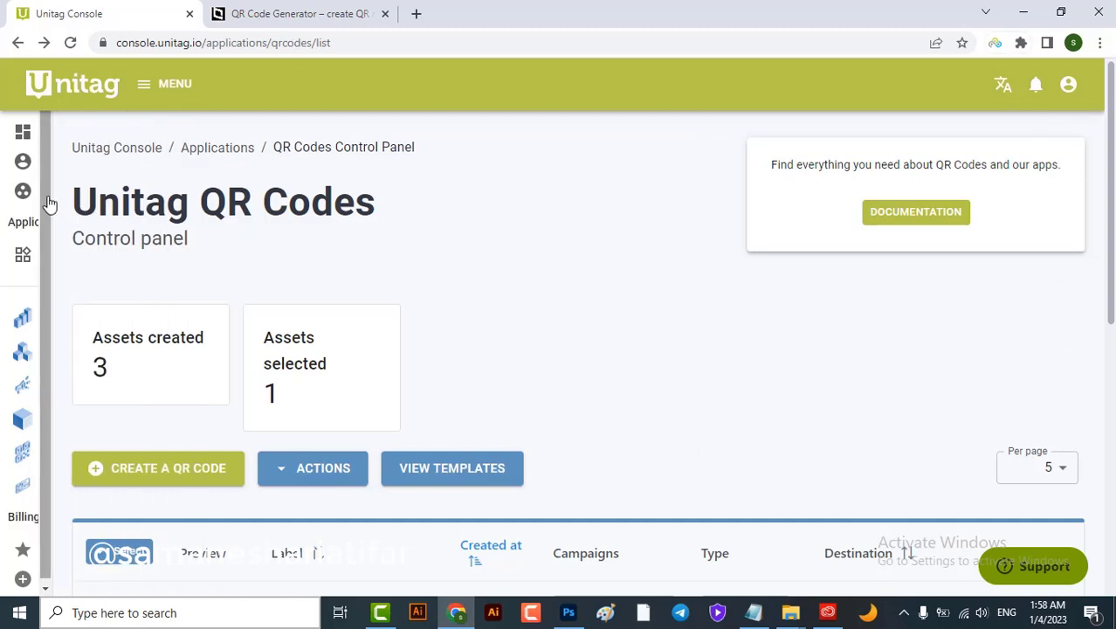
{"action": "left_click", "coordinate": [50, 131]}
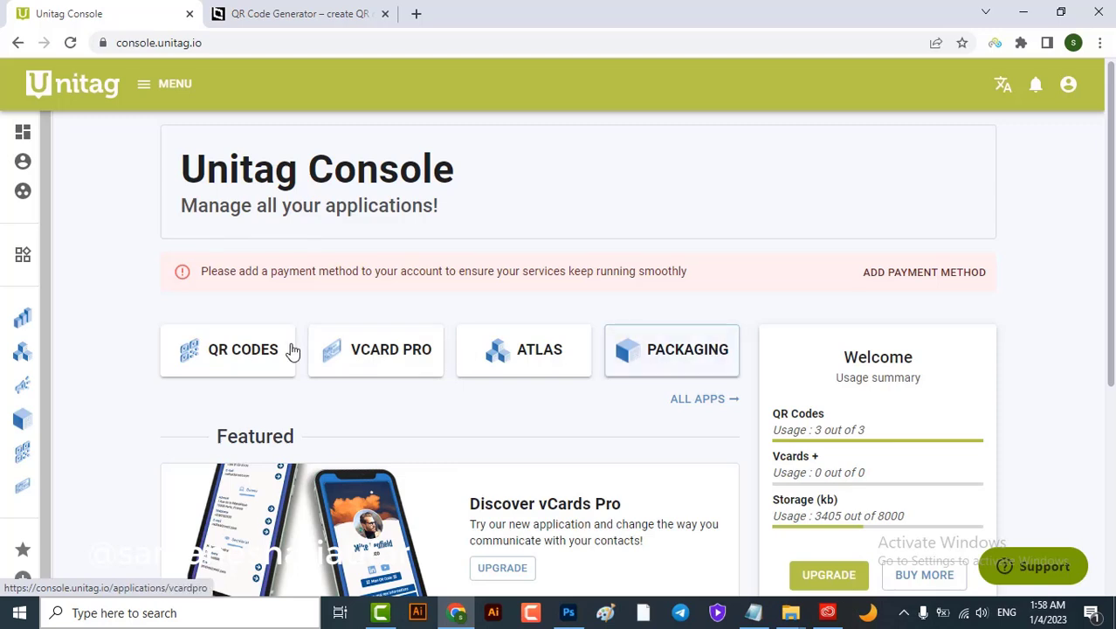
{"action": "left_click", "coordinate": [242, 349]}
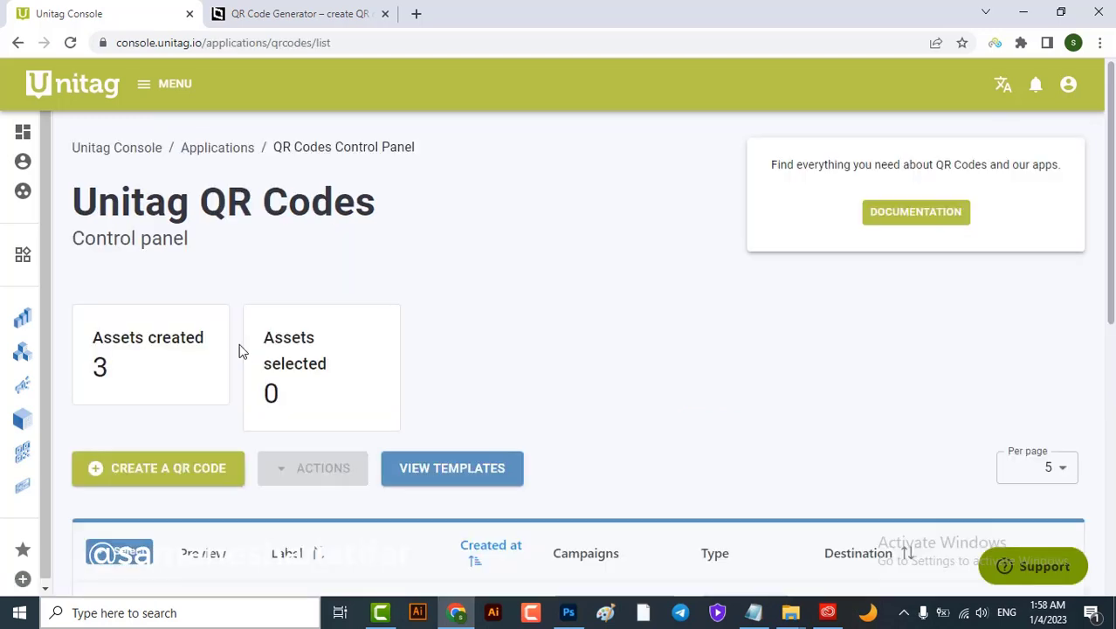
{"action": "left_click", "coordinate": [168, 483]}
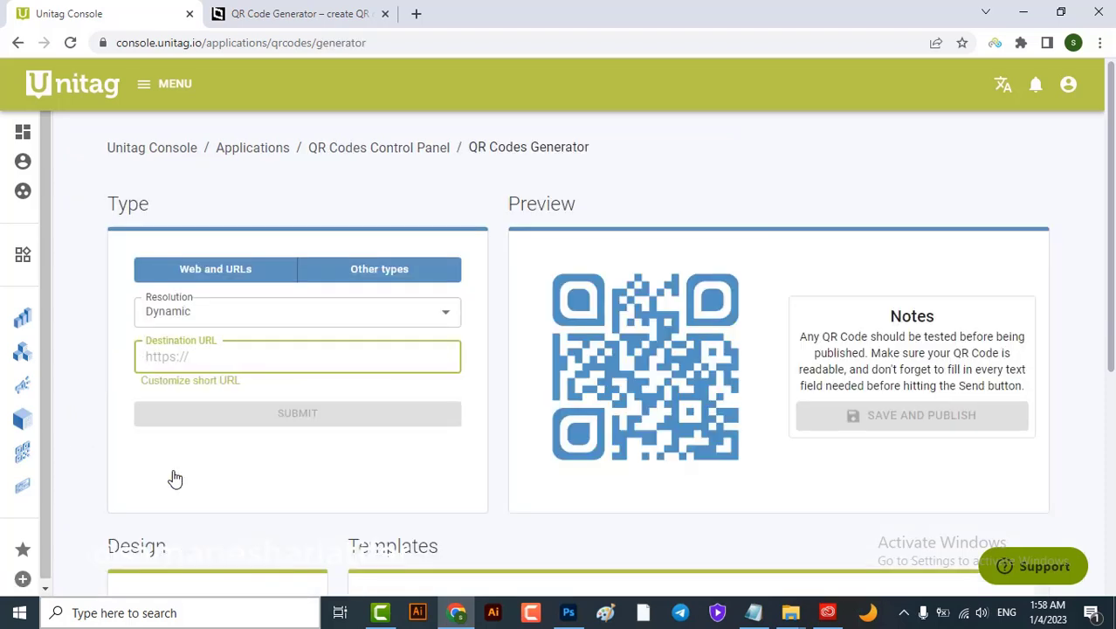
{"action": "left_click", "coordinate": [196, 279]}
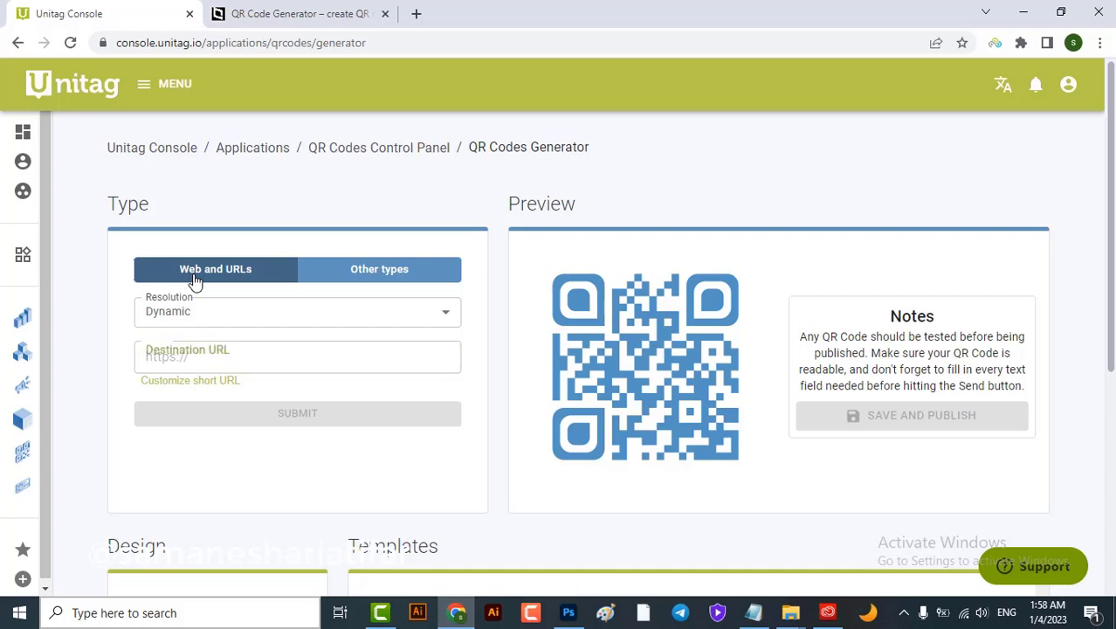
{"action": "left_click", "coordinate": [399, 280]}
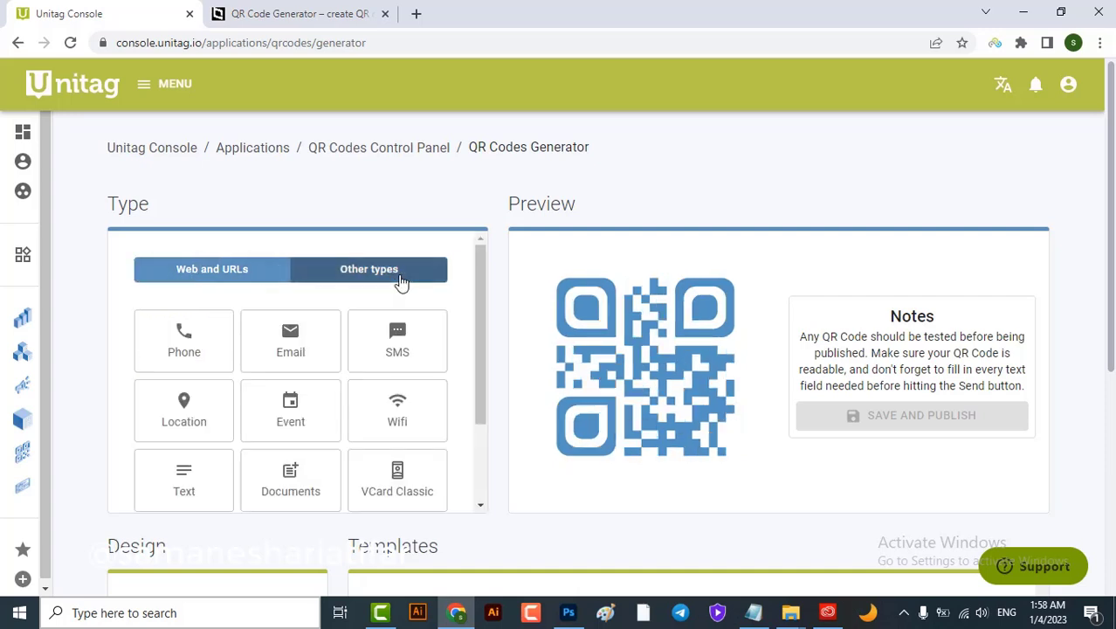
{"action": "left_click", "coordinate": [395, 491]}
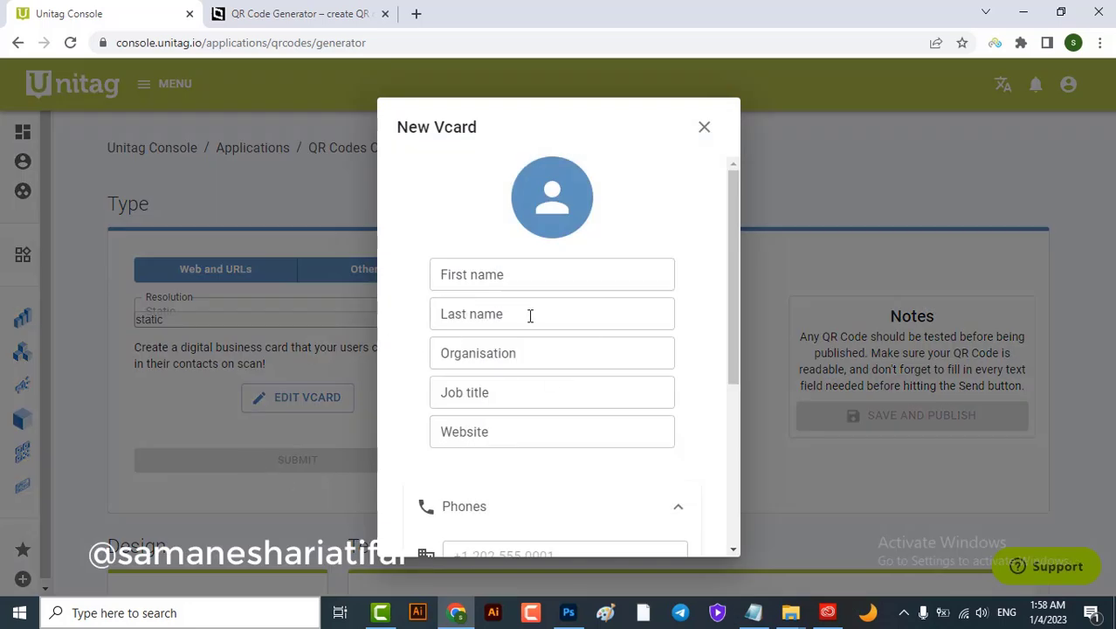
Enter the contact's first and last name and save the vCard details
{"action": "scroll", "coordinate": [582, 297], "scroll_direction": "down", "scroll_amount": 5}
{"action": "scroll", "coordinate": [585, 297], "scroll_direction": "up", "scroll_amount": 5}
{"action": "left_click", "coordinate": [572, 287]}
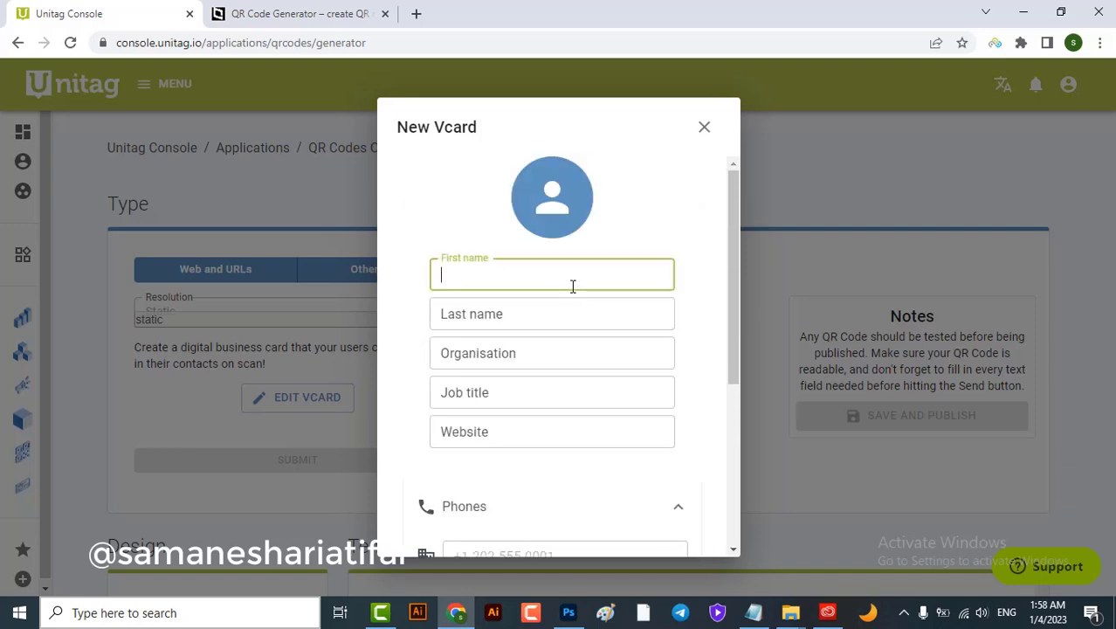
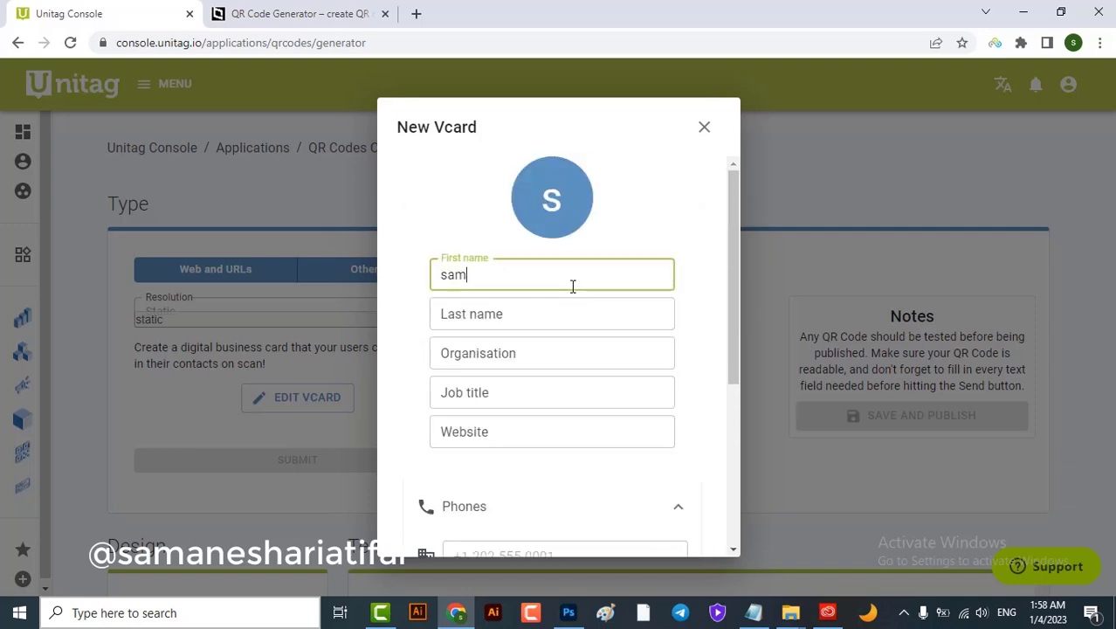
{"action": "left_click", "coordinate": [562, 316]}
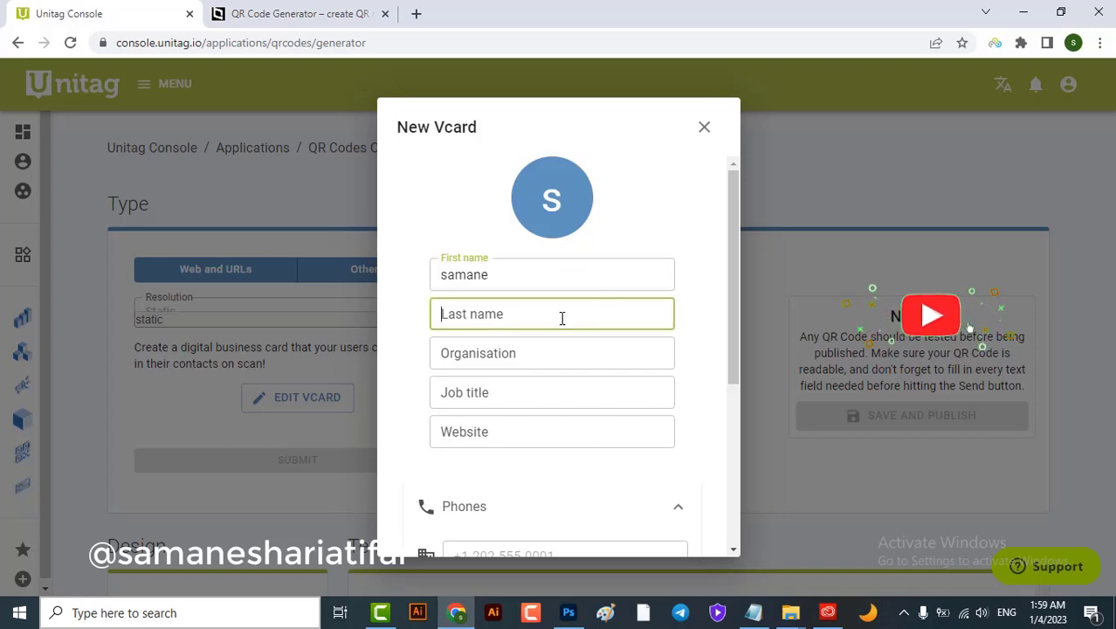
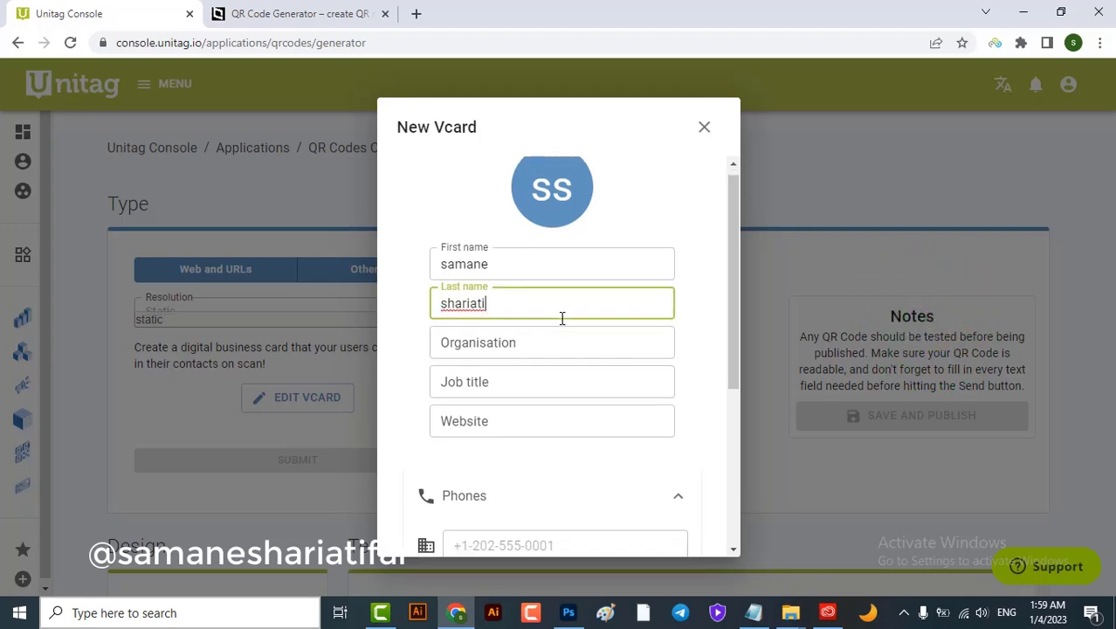
{"action": "scroll", "coordinate": [562, 318], "scroll_direction": "down", "scroll_amount": 3}
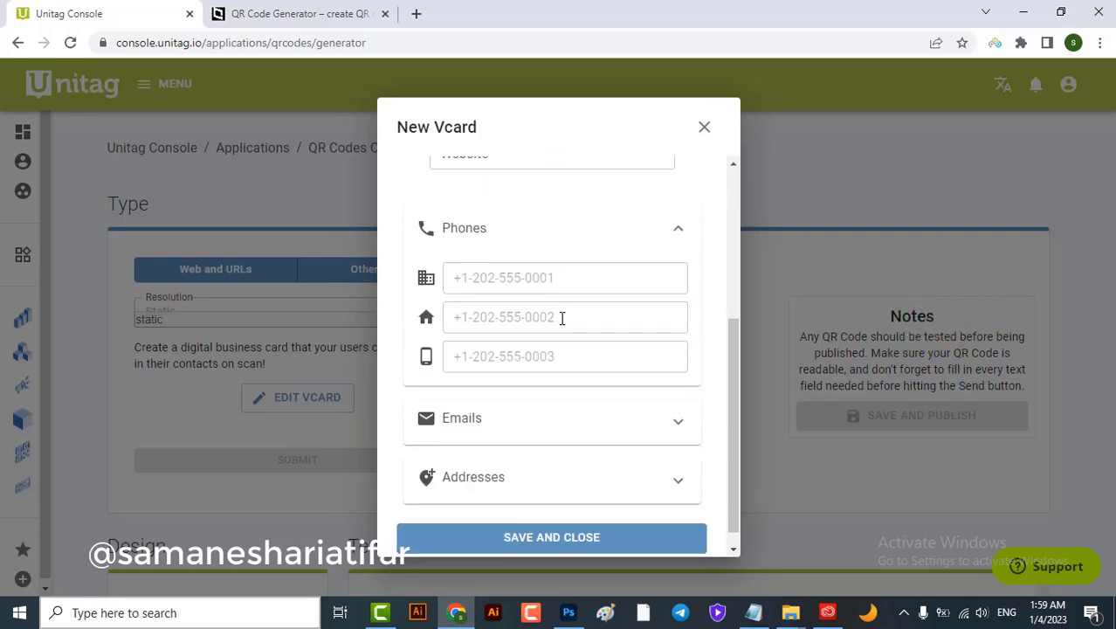
{"action": "left_click", "coordinate": [536, 521]}
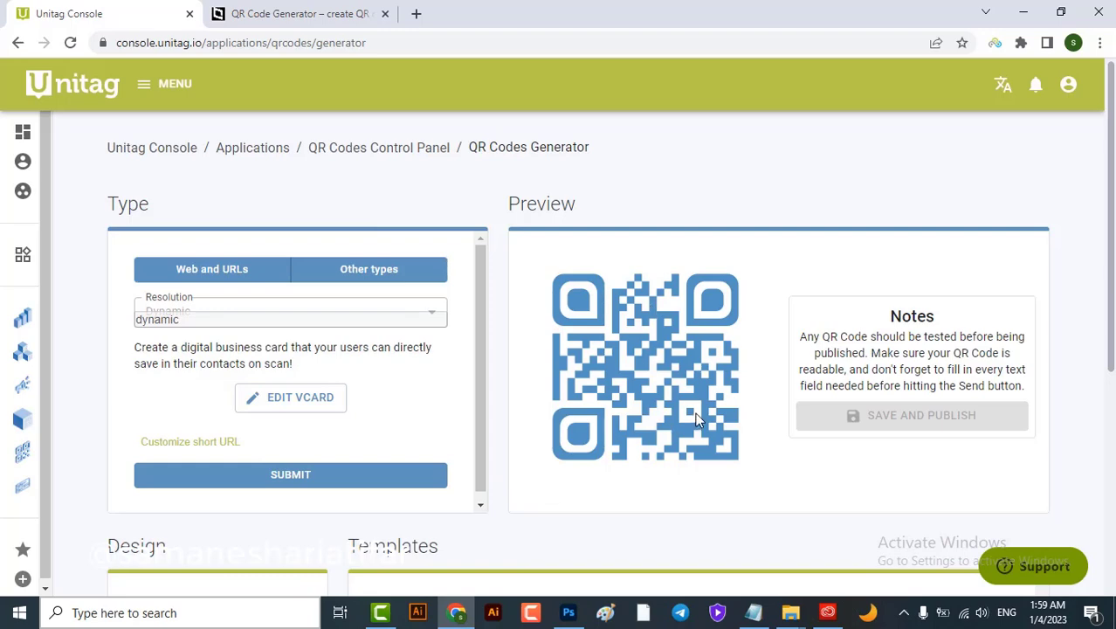
Try the Facebook template, settle on the plain black design, and open its Colors settings
{"action": "scroll", "coordinate": [696, 420], "scroll_direction": "down", "scroll_amount": 3}
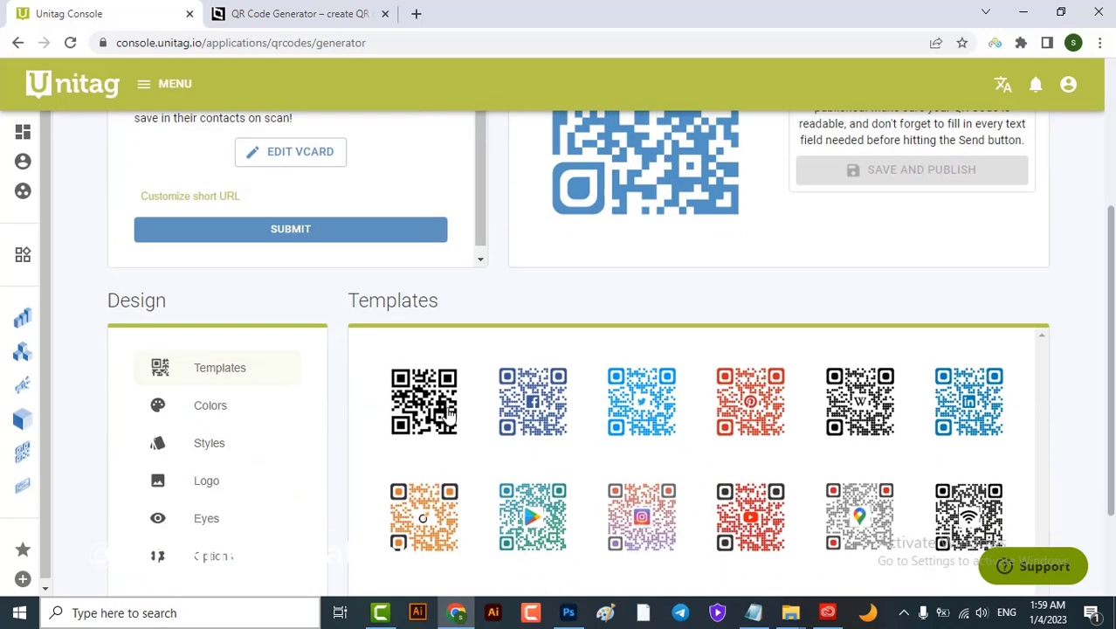
{"action": "left_click", "coordinate": [222, 381]}
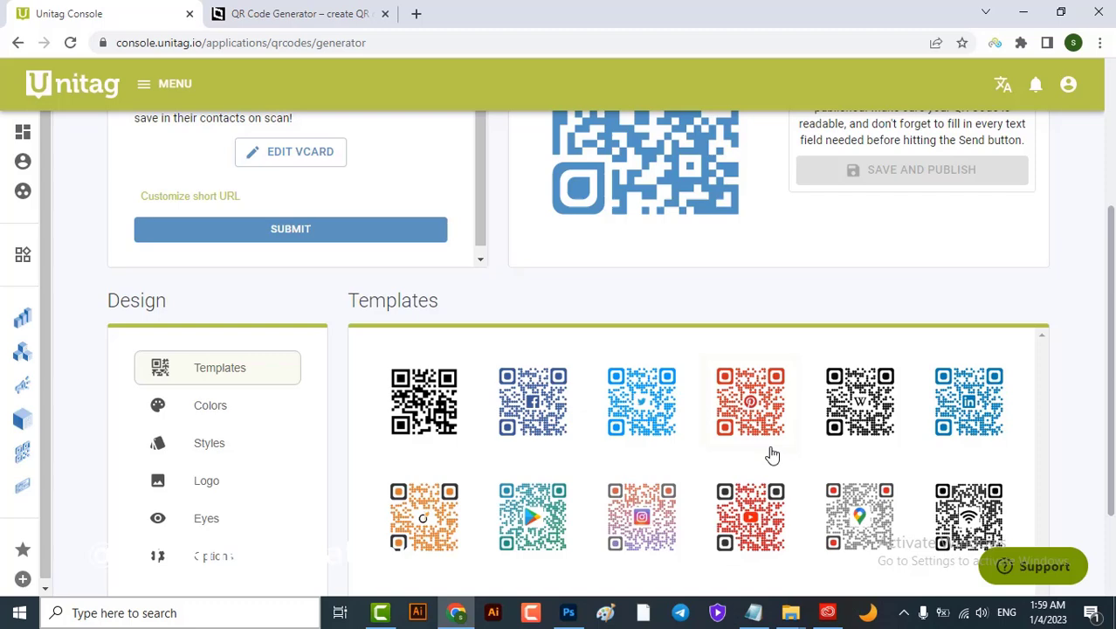
{"action": "left_click", "coordinate": [533, 399]}
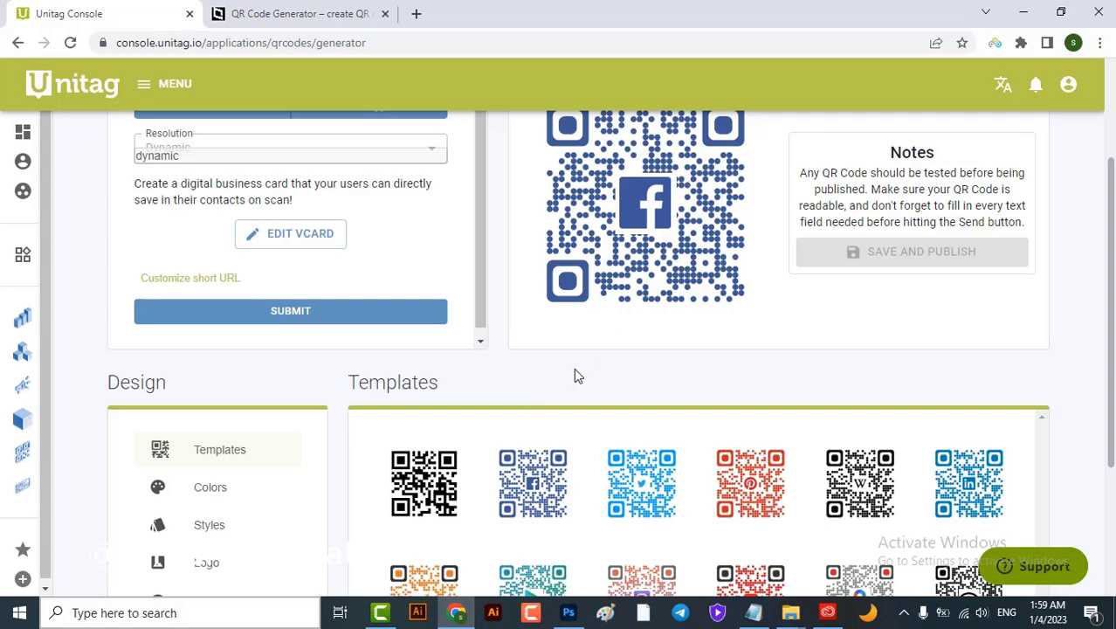
{"action": "scroll", "coordinate": [574, 370], "scroll_direction": "down", "scroll_amount": 1}
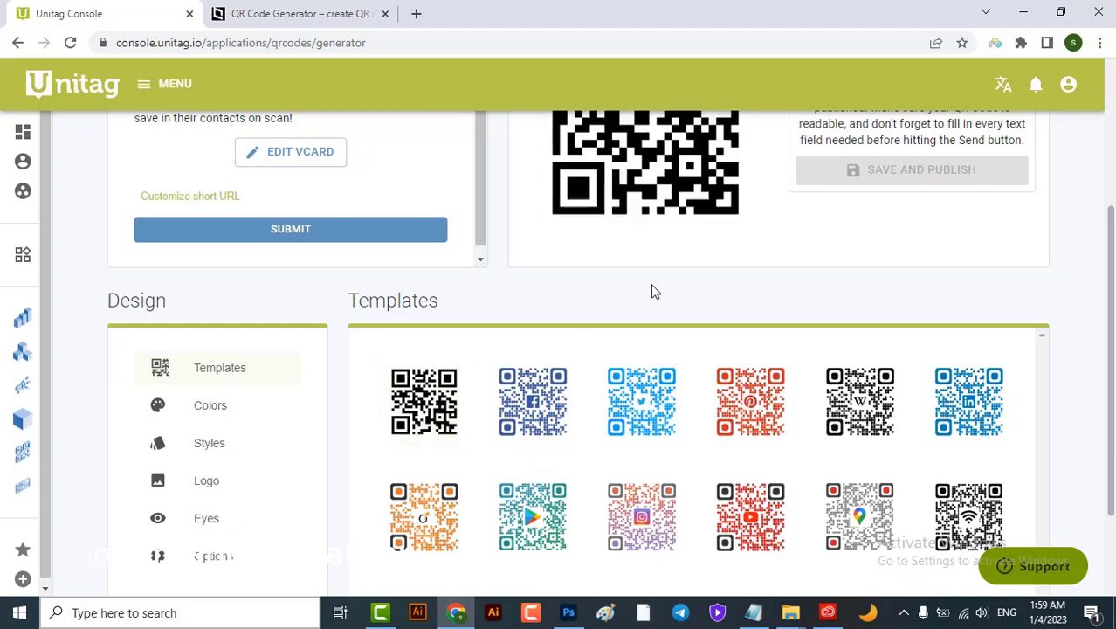
{"action": "scroll", "coordinate": [286, 399], "scroll_direction": "down", "scroll_amount": 1}
{"action": "left_click", "coordinate": [249, 336]}
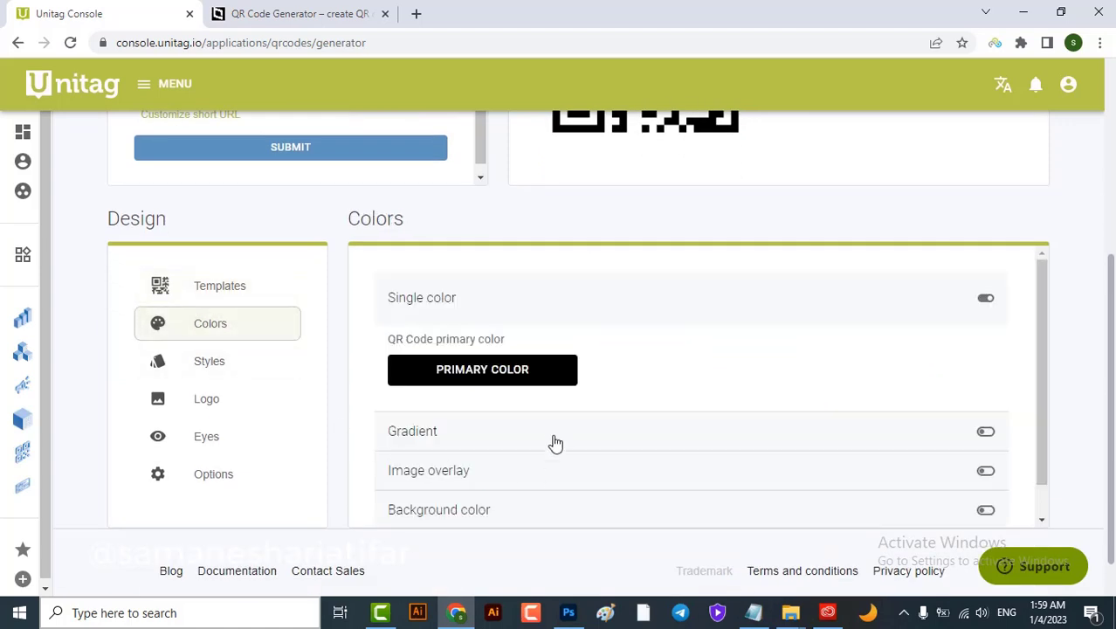
Make the QR code's main colour red, #C14646
{"action": "scroll", "coordinate": [548, 418], "scroll_direction": "down", "scroll_amount": 1}
{"action": "left_click", "coordinate": [514, 346]}
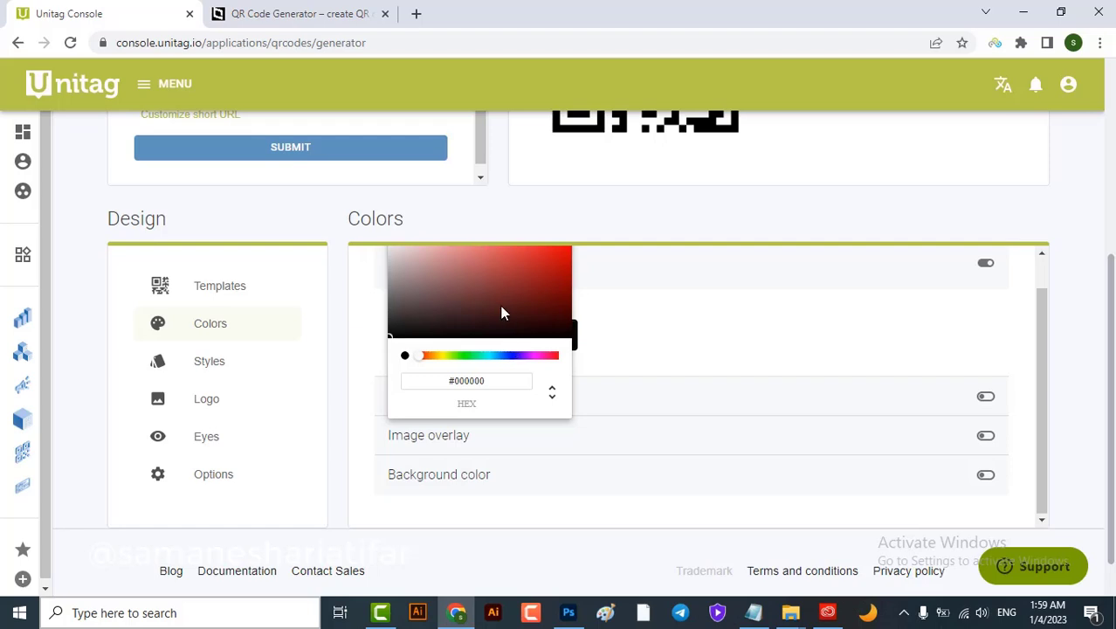
{"action": "left_click", "coordinate": [505, 261]}
{"action": "left_click", "coordinate": [269, 363]}
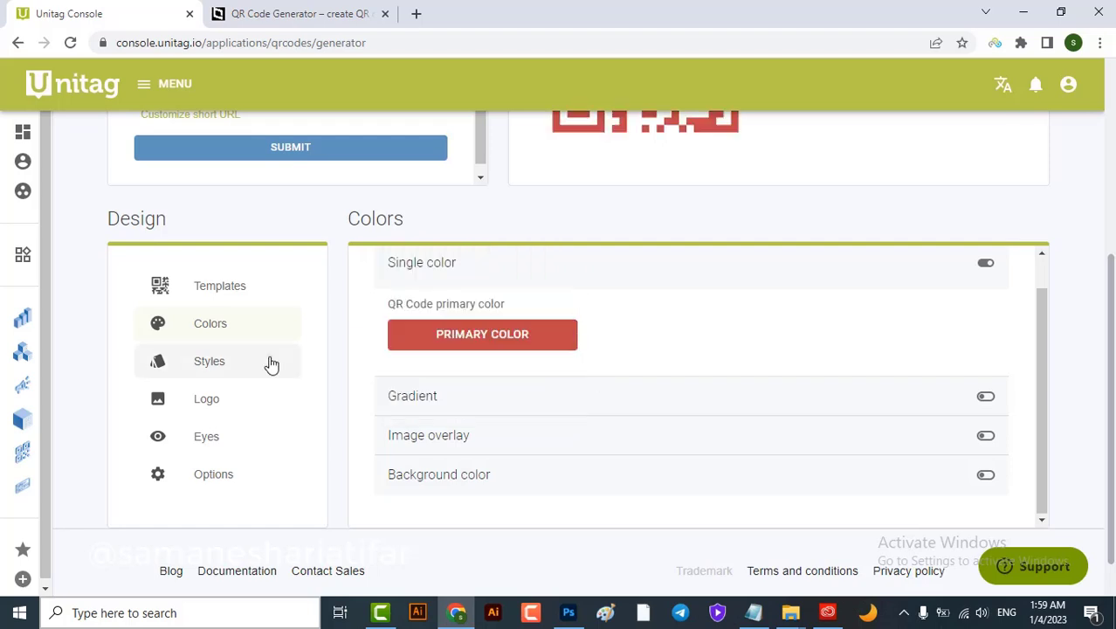
In the QR style settings, give the corner eyes the Rounded style
{"action": "left_click", "coordinate": [269, 362]}
{"action": "scroll", "coordinate": [602, 440], "scroll_direction": "up", "scroll_amount": 2}
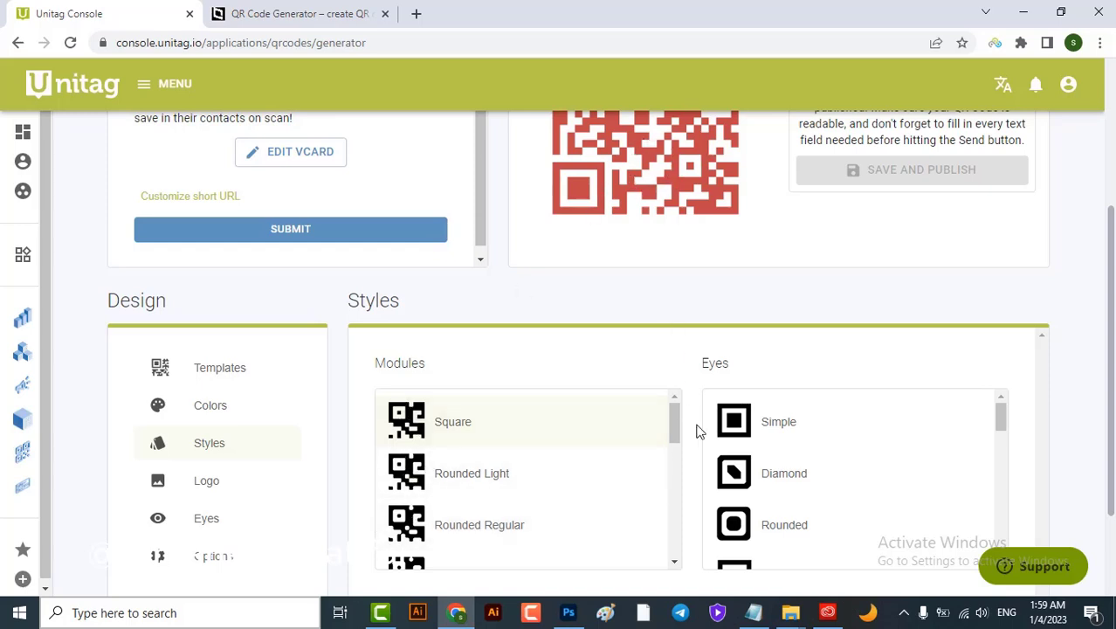
{"action": "left_click", "coordinate": [732, 421]}
{"action": "left_click", "coordinate": [739, 461]}
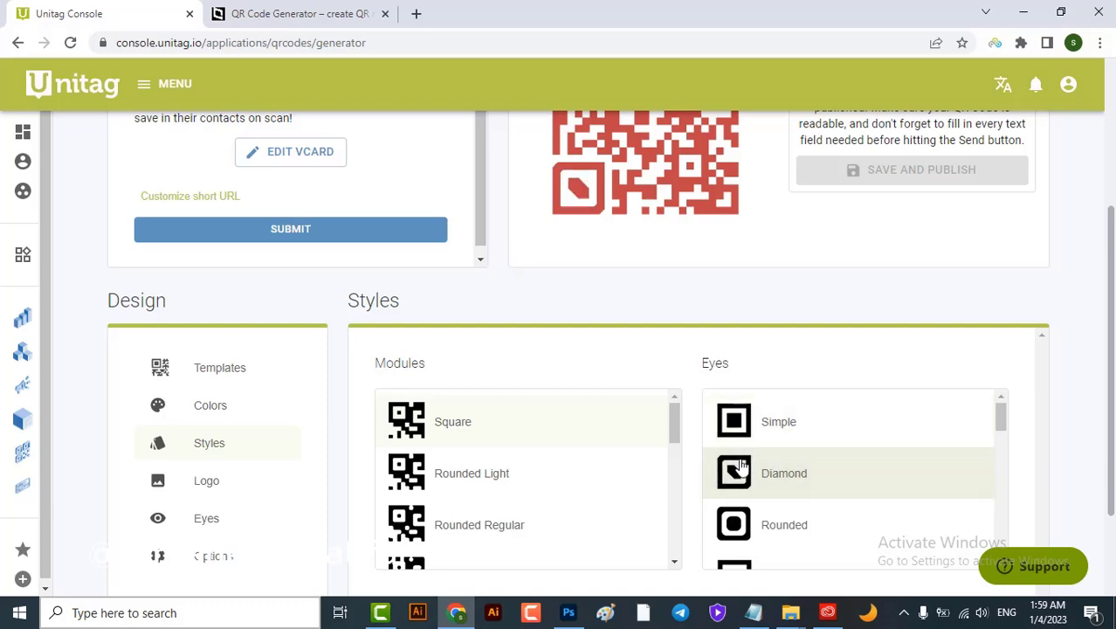
{"action": "left_click", "coordinate": [721, 520]}
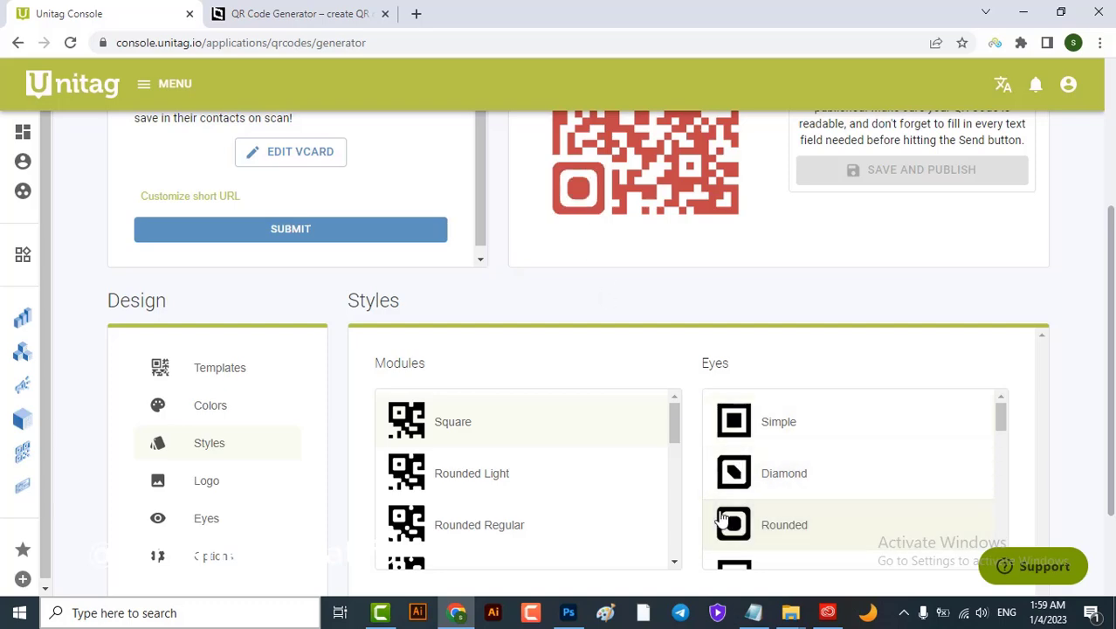
{"action": "scroll", "coordinate": [541, 401], "scroll_direction": "up", "scroll_amount": 3}
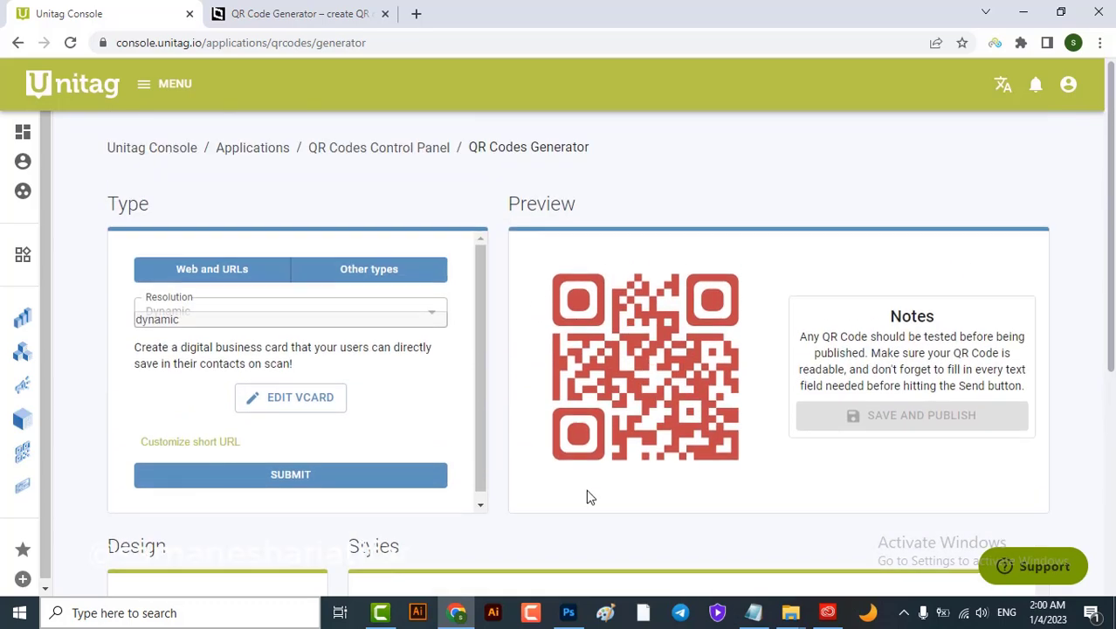
{"action": "scroll", "coordinate": [591, 497], "scroll_direction": "down", "scroll_amount": 5}
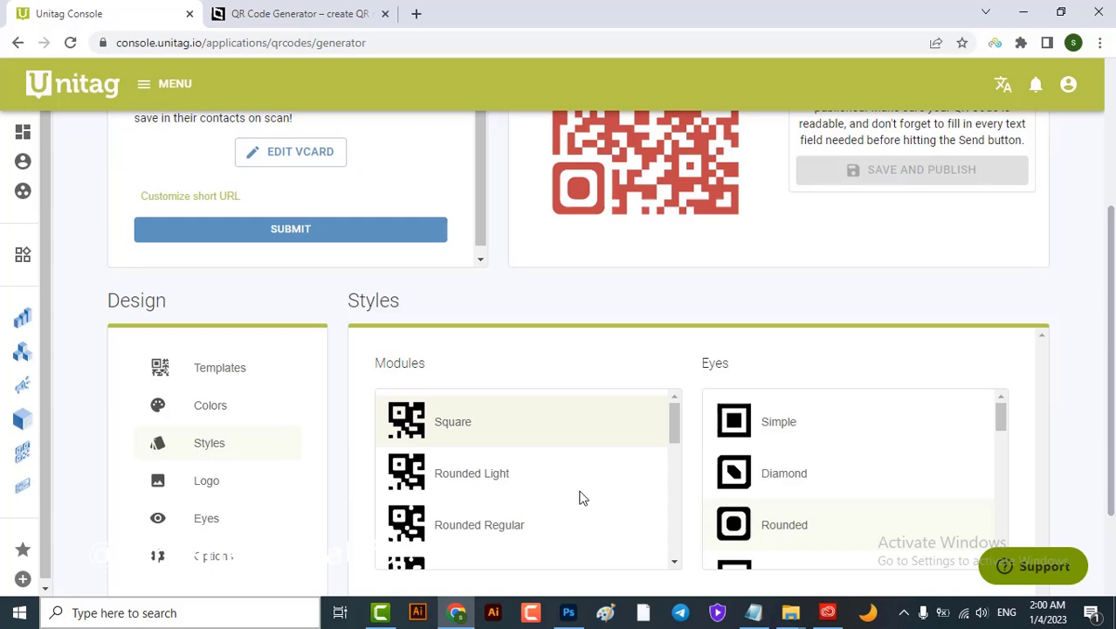
Bring up the logo settings, with the facebook_logo.png logo URL set
{"action": "left_click", "coordinate": [236, 483]}
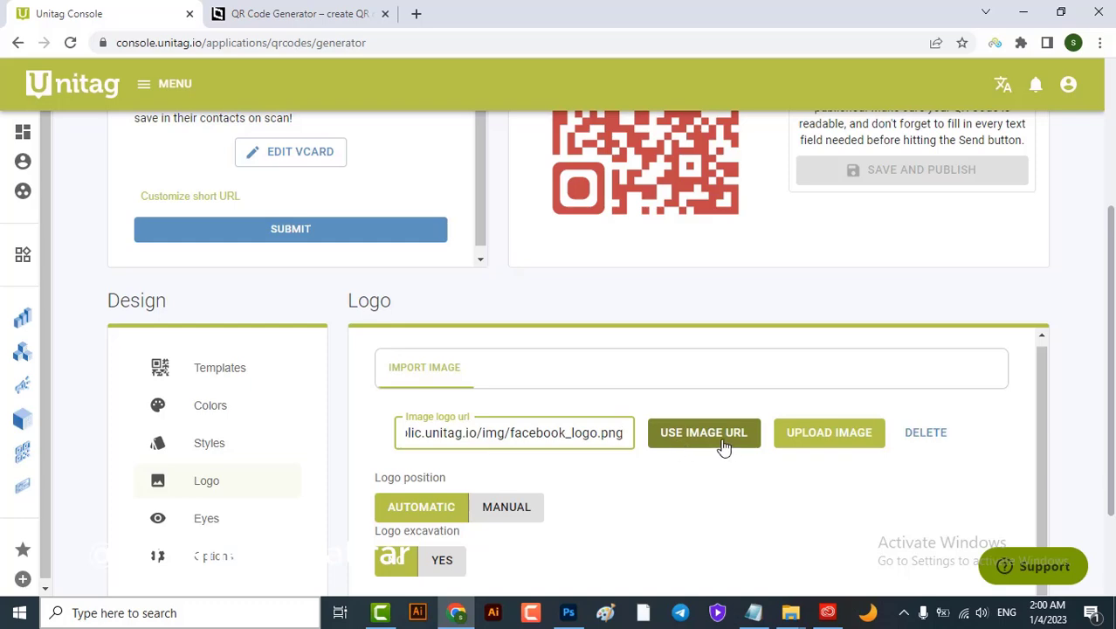
{"action": "scroll", "coordinate": [771, 508], "scroll_direction": "up", "scroll_amount": 1}
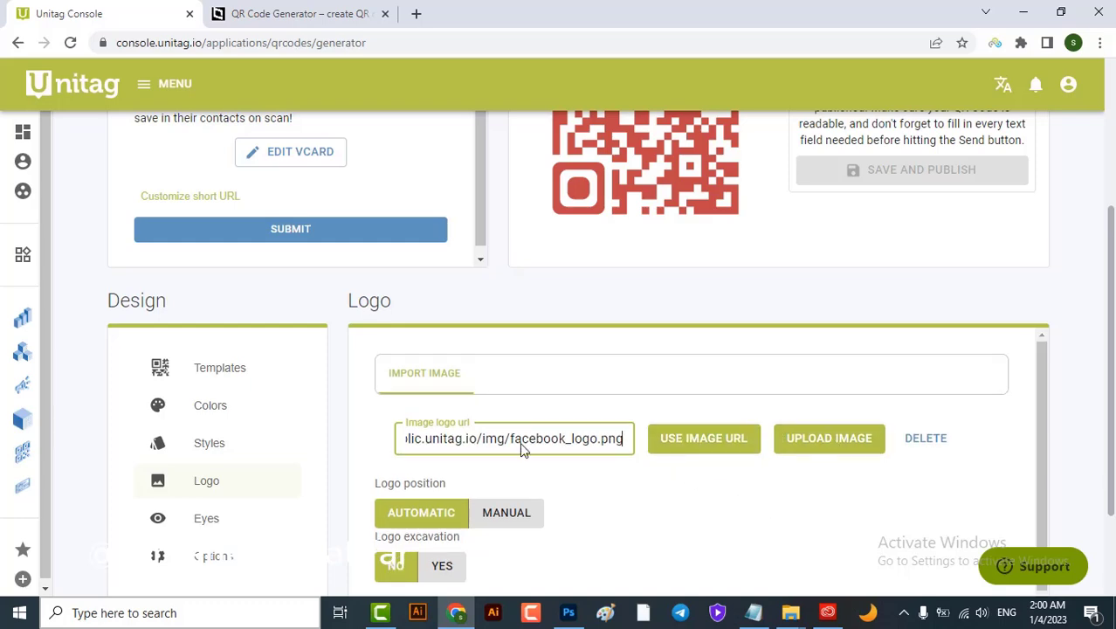
{"action": "scroll", "coordinate": [602, 376], "scroll_direction": "up", "scroll_amount": 2}
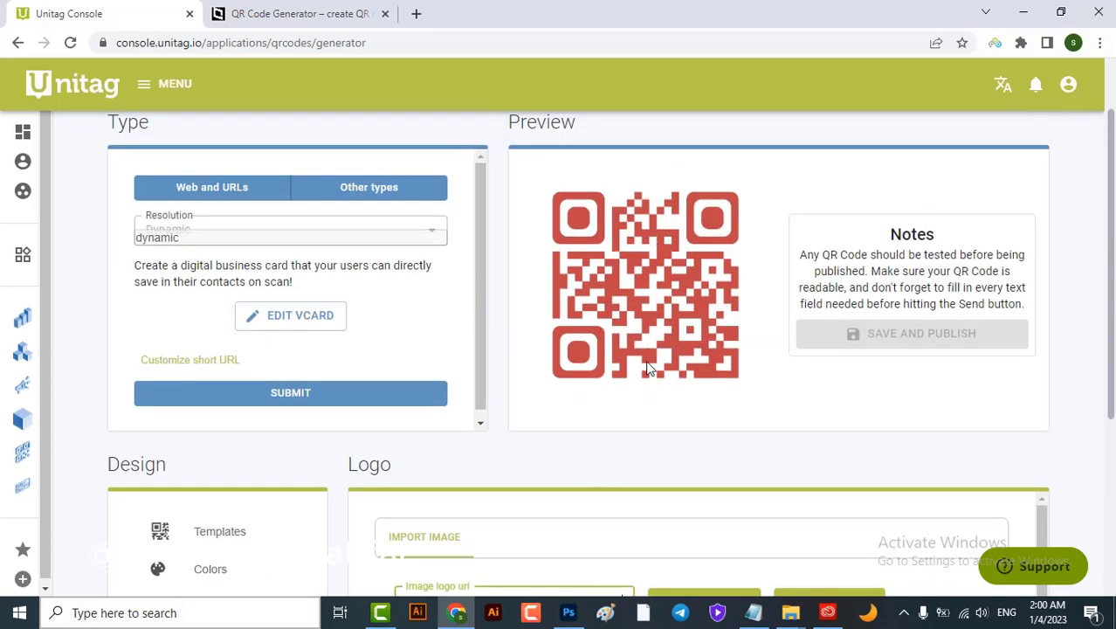
{"action": "scroll", "coordinate": [550, 488], "scroll_direction": "down", "scroll_amount": 3}
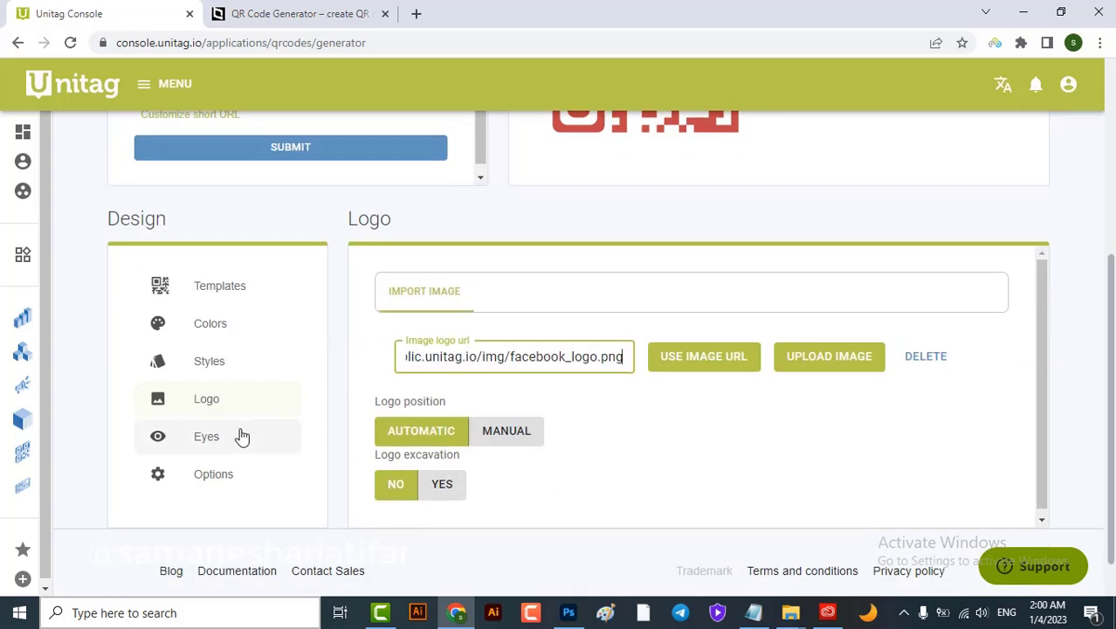
{"action": "left_click", "coordinate": [219, 401]}
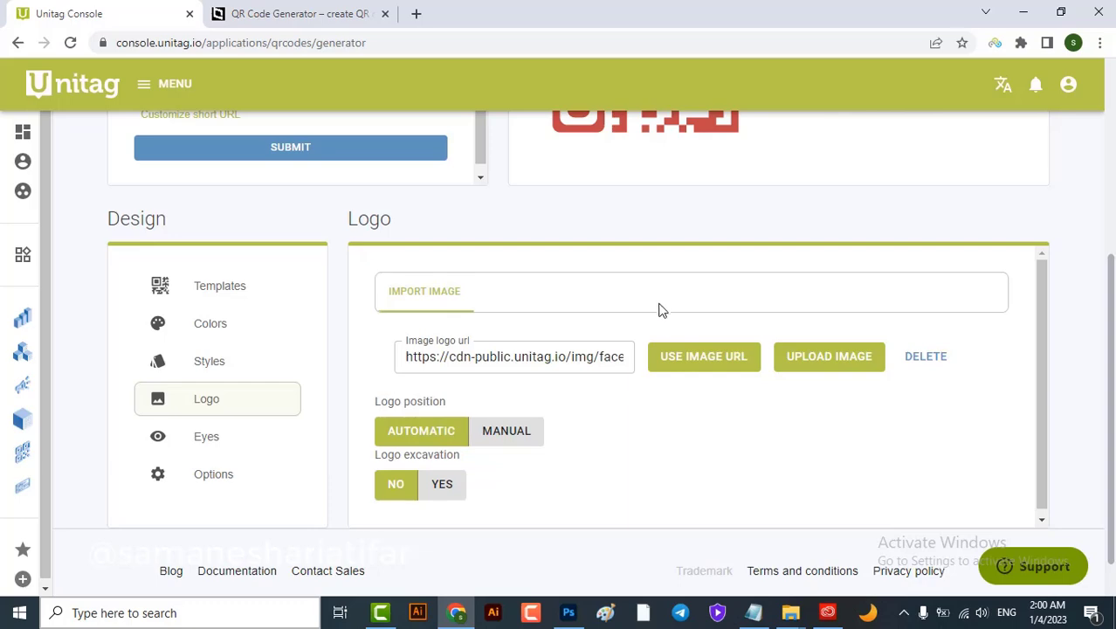
{"action": "scroll", "coordinate": [661, 307], "scroll_direction": "up", "scroll_amount": 3}
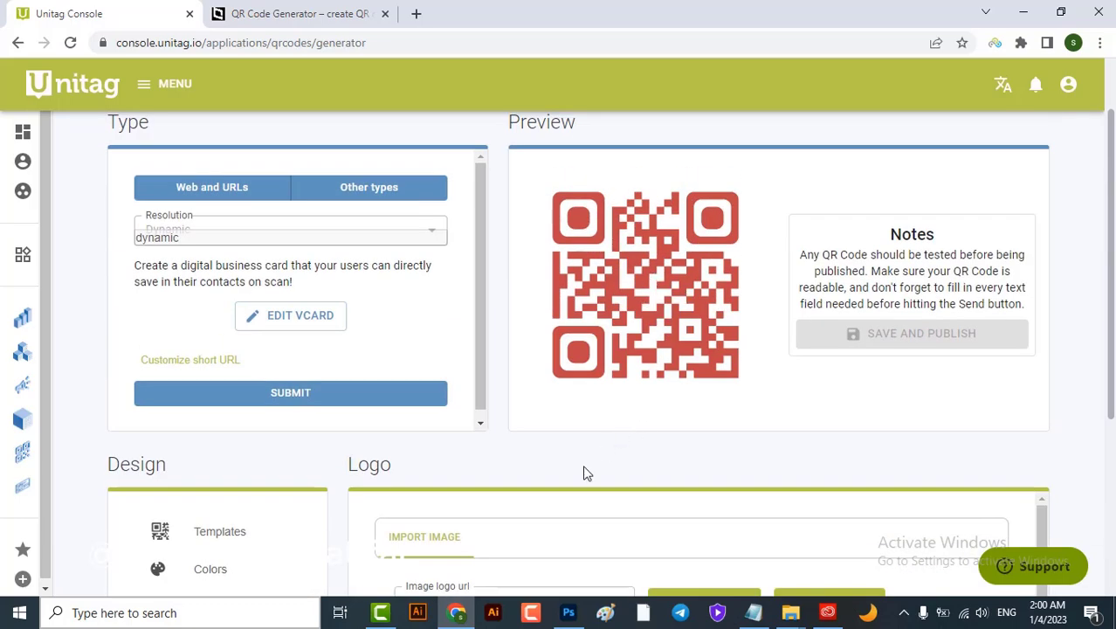
{"action": "scroll", "coordinate": [585, 471], "scroll_direction": "down", "scroll_amount": 3}
Enable a custom colour for the top-left outer eye and set it to dark blue #246590
{"action": "left_click", "coordinate": [208, 401]}
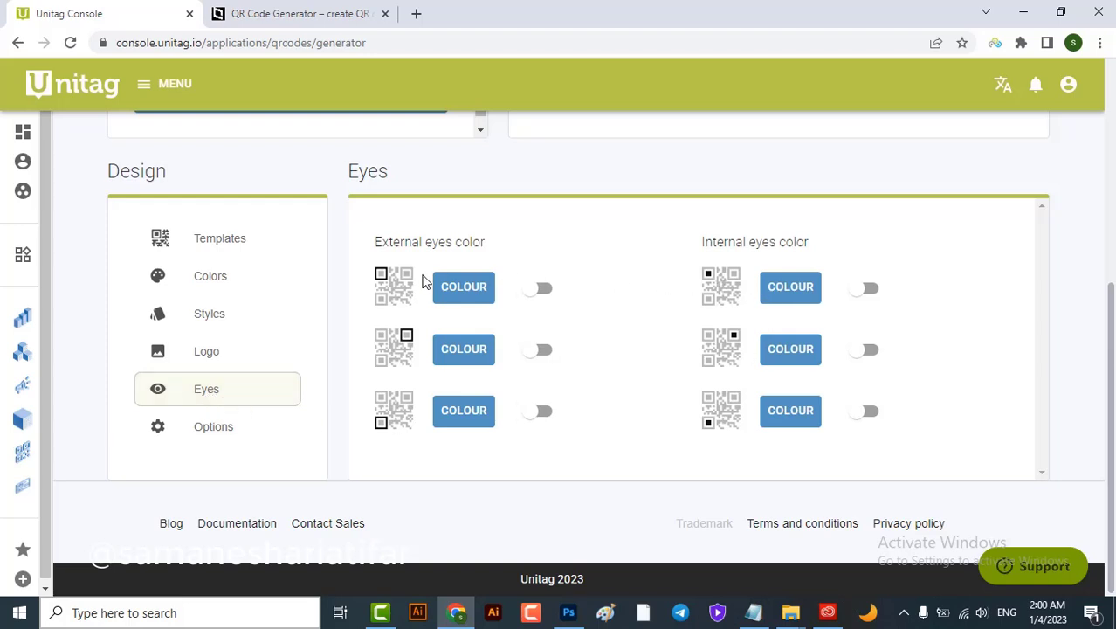
{"action": "left_click", "coordinate": [536, 289]}
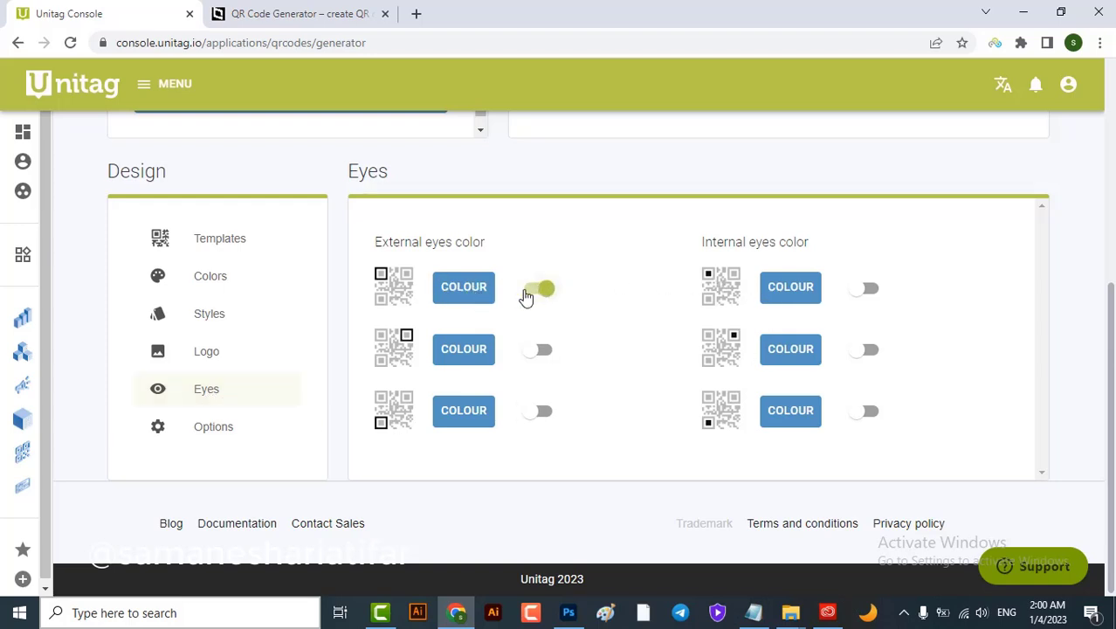
{"action": "left_click", "coordinate": [464, 298]}
{"action": "left_click_drag", "start_coordinate": [525, 347], "coordinate": [570, 347]}
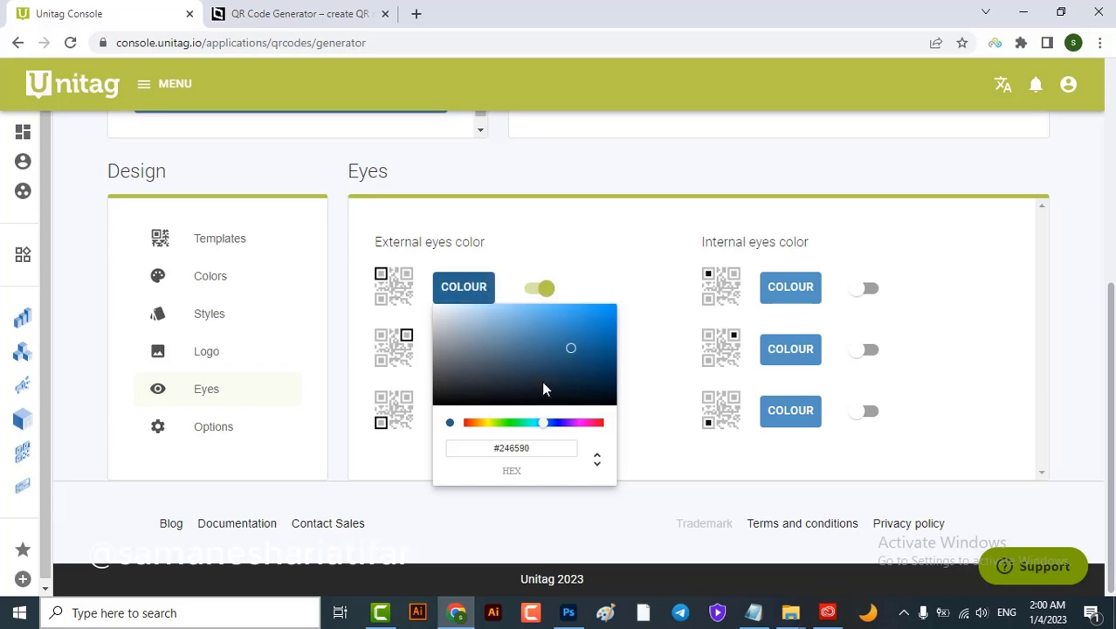
{"action": "scroll", "coordinate": [546, 363], "scroll_direction": "up", "scroll_amount": 4}
{"action": "scroll", "coordinate": [545, 432], "scroll_direction": "down", "scroll_amount": 3}
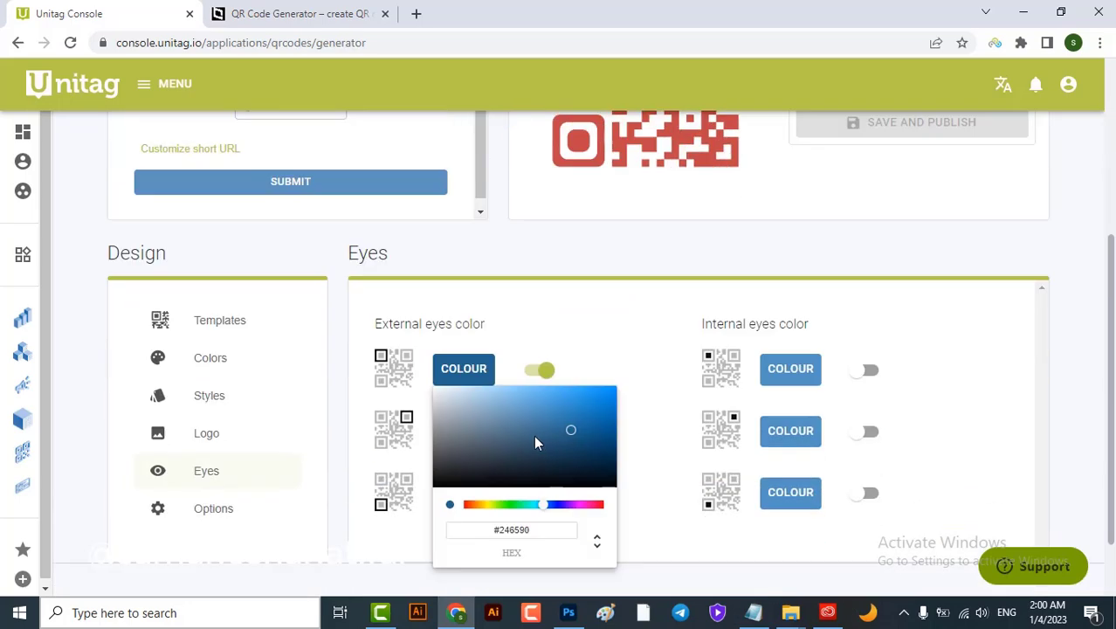
{"action": "left_click", "coordinate": [229, 524]}
In the extra QR code options, switch off QR code redundancy
{"action": "left_click", "coordinate": [225, 513]}
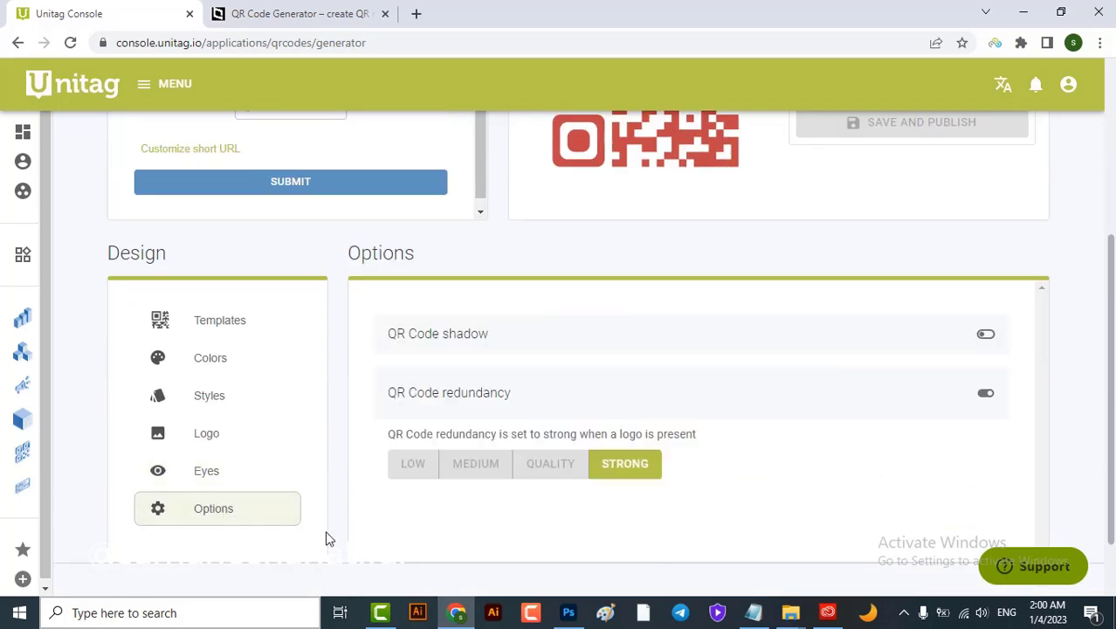
{"action": "left_click", "coordinate": [425, 465]}
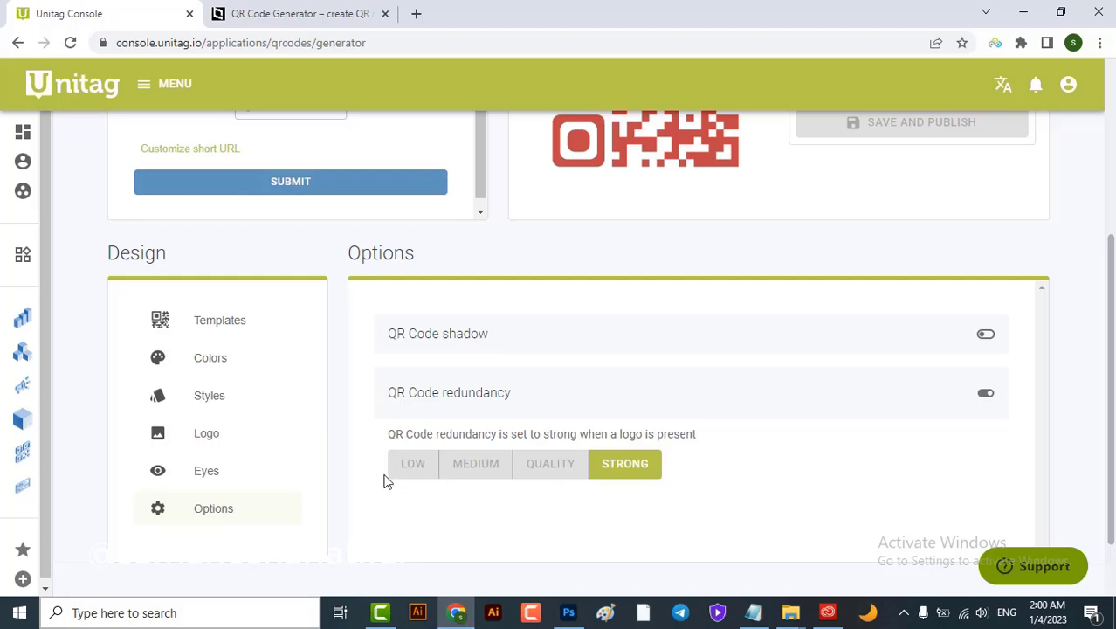
{"action": "scroll", "coordinate": [663, 254], "scroll_direction": "down", "scroll_amount": 3}
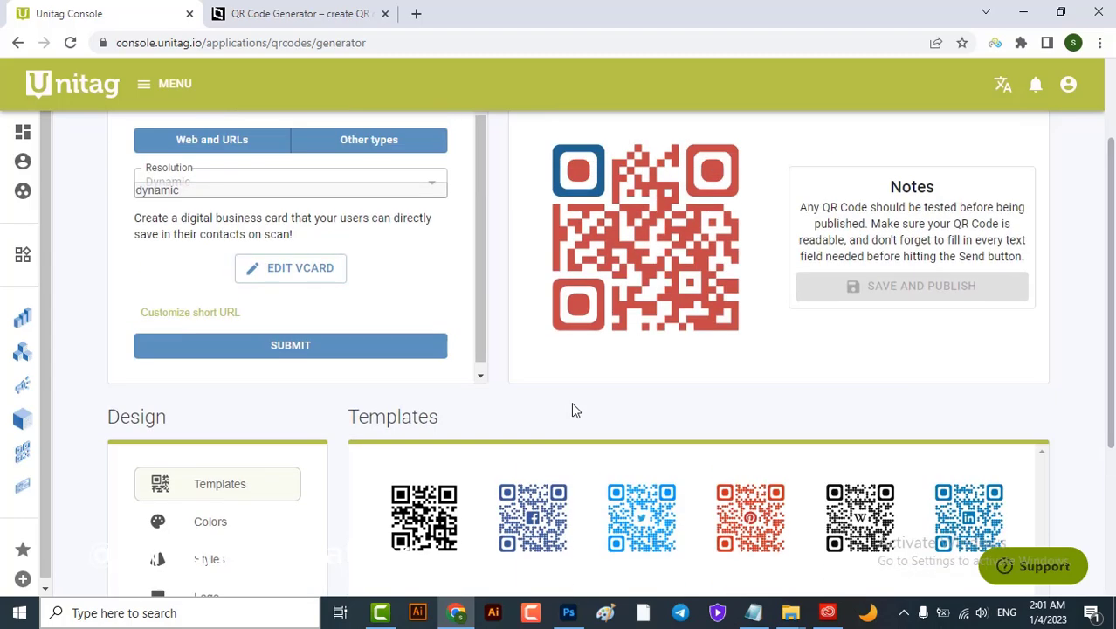
Submit the styled QR code, then save and publish it under a typed label
{"action": "left_click", "coordinate": [347, 352]}
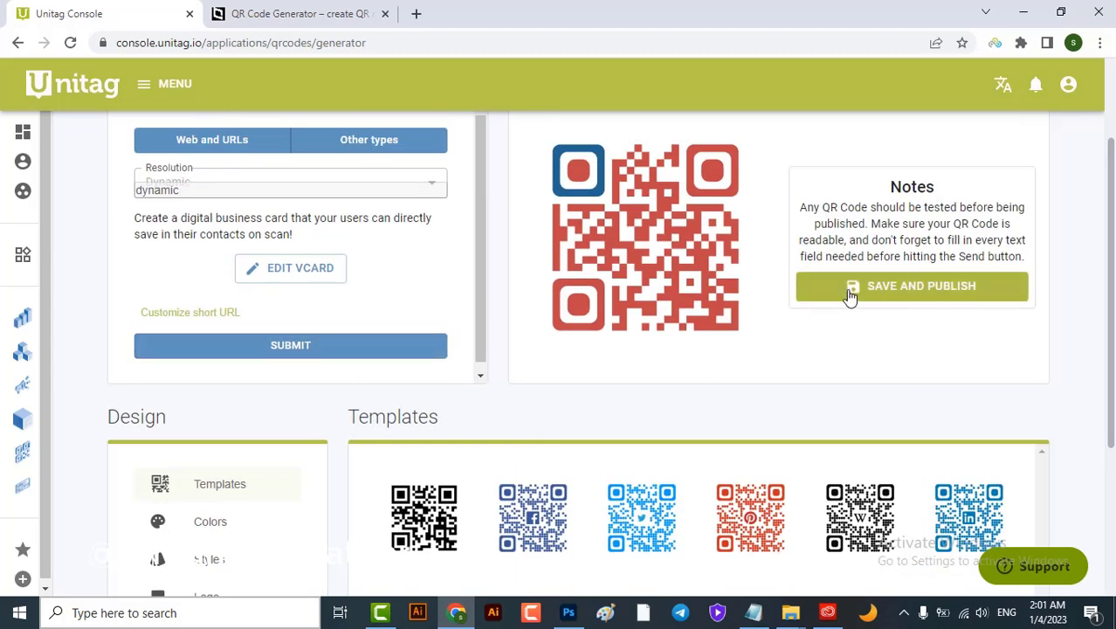
{"action": "left_click", "coordinate": [897, 291]}
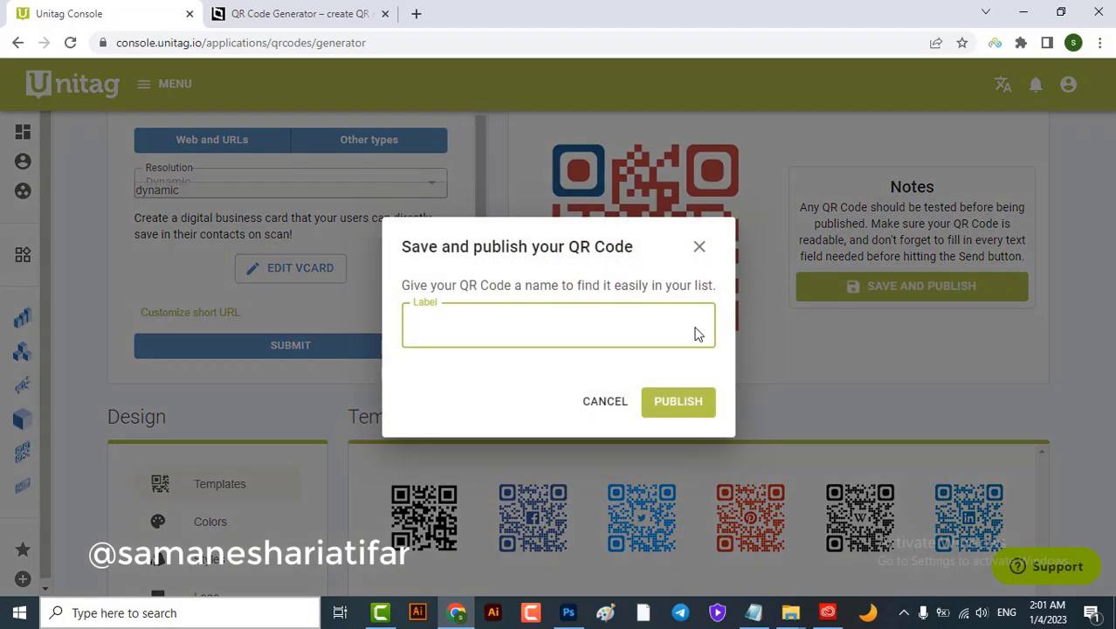
{"action": "type", "text": "saMANE"}
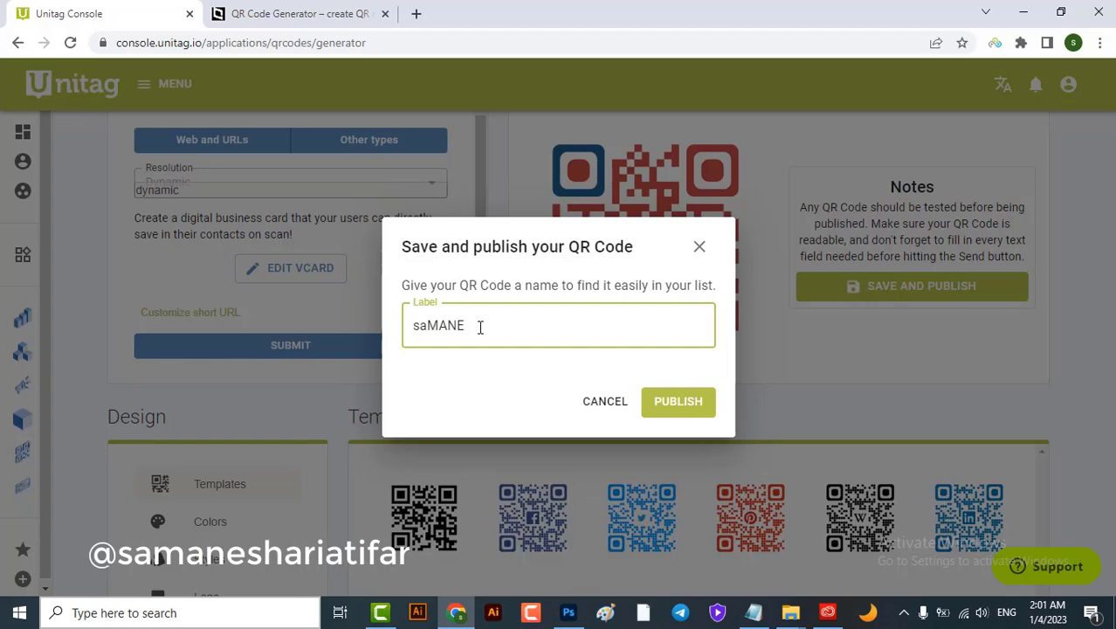
{"action": "left_click", "coordinate": [669, 405]}
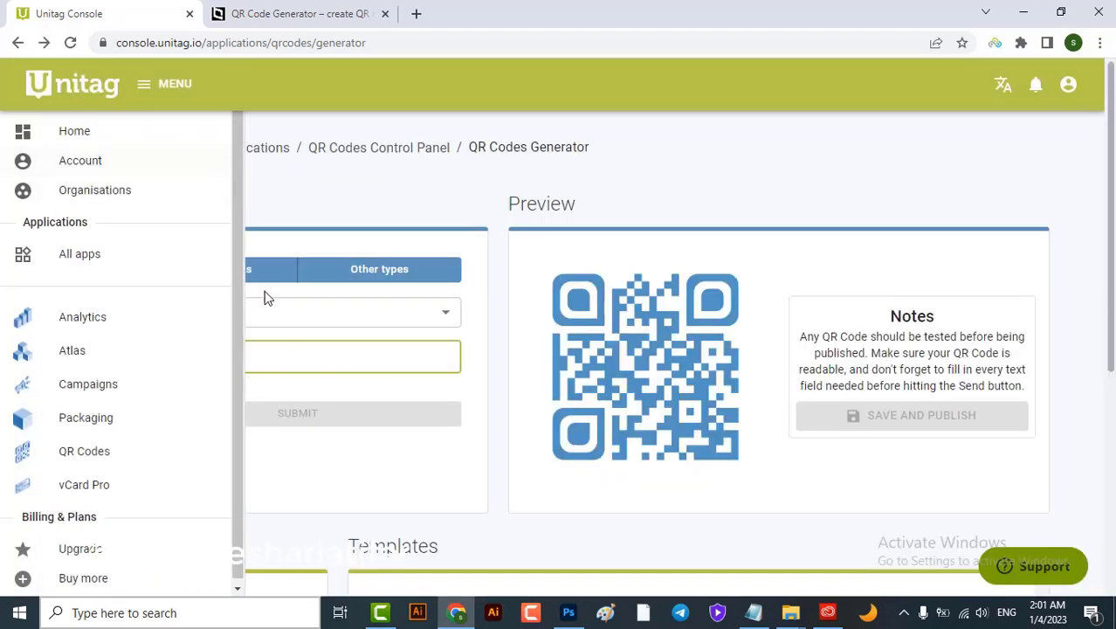
Go to the console's QR codes list and select the newly saved QR code
{"action": "left_click", "coordinate": [54, 138]}
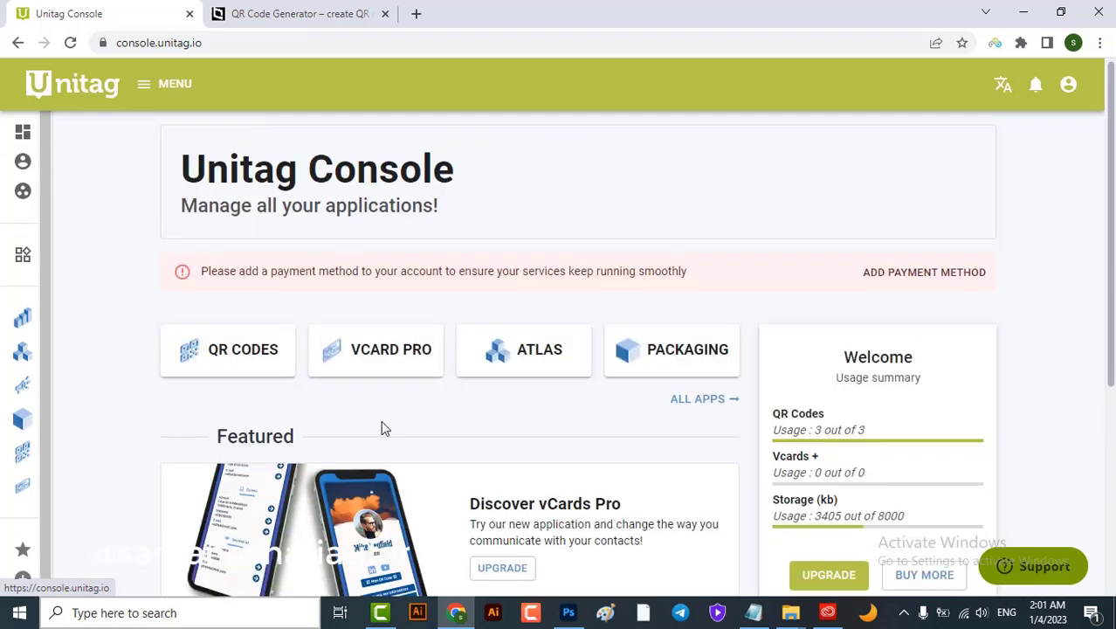
{"action": "left_click", "coordinate": [295, 350]}
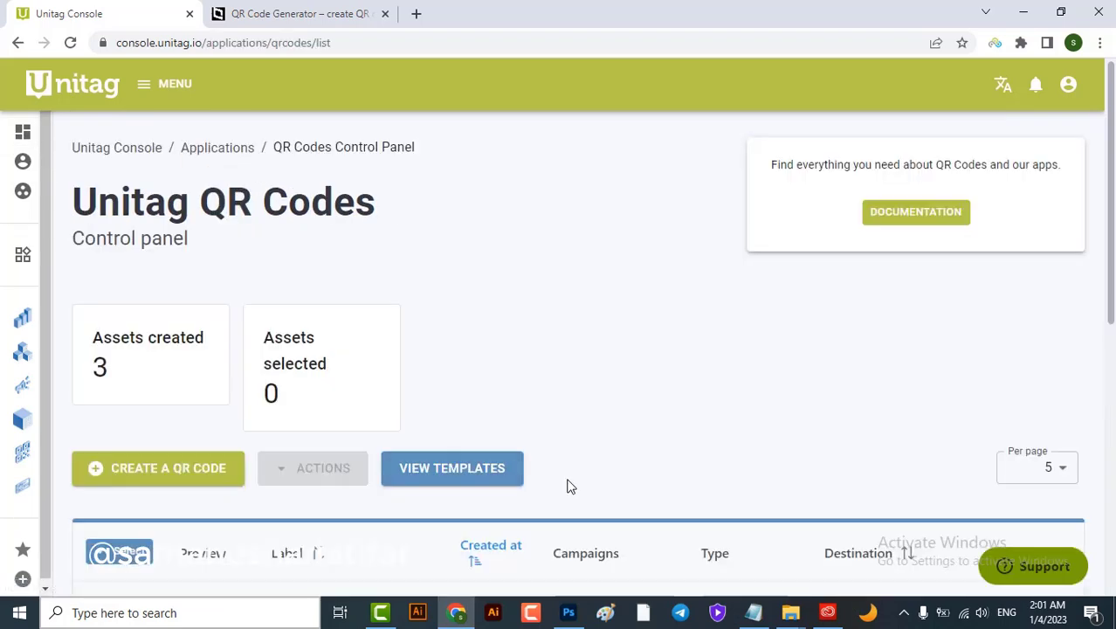
{"action": "scroll", "coordinate": [569, 486], "scroll_direction": "down", "scroll_amount": 2}
{"action": "scroll", "coordinate": [569, 486], "scroll_direction": "down", "scroll_amount": 2}
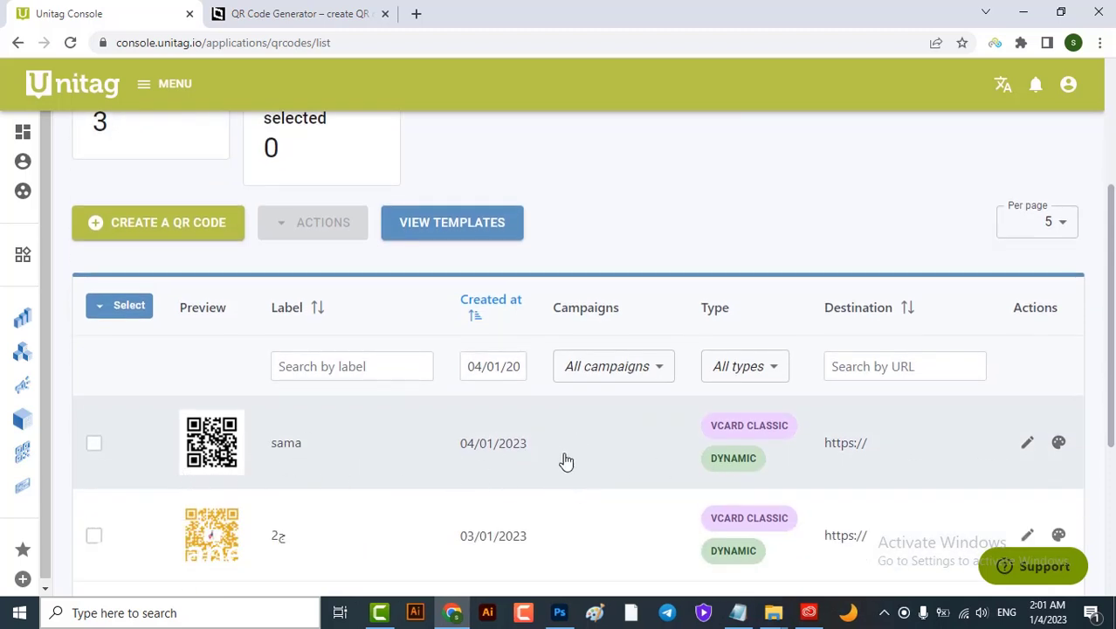
{"action": "left_click", "coordinate": [301, 448]}
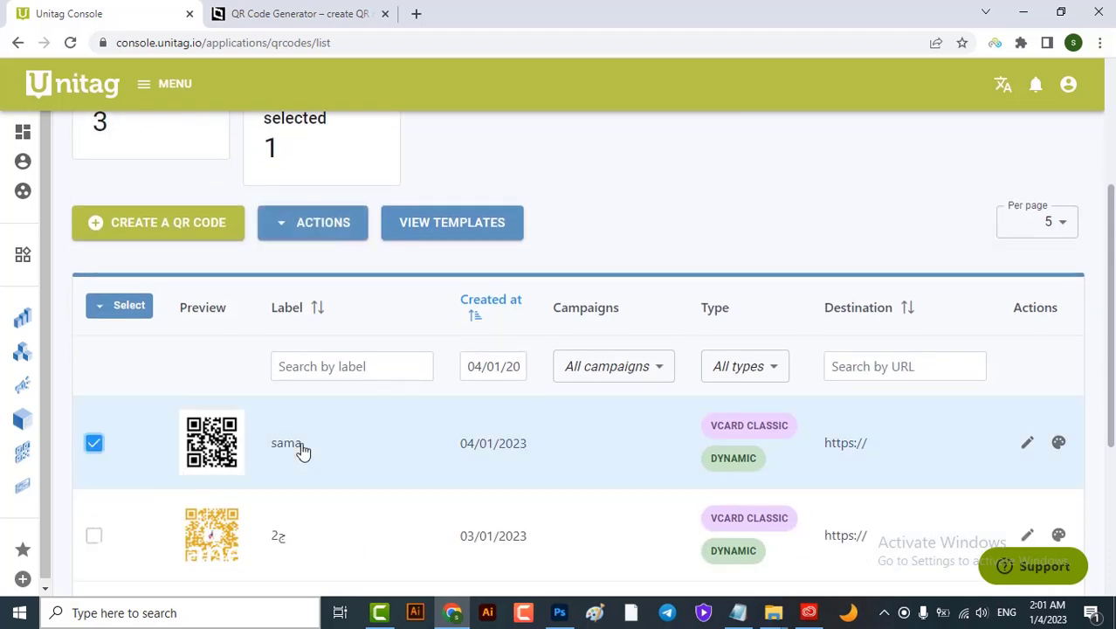
Quick-export the selected QR code as PNG, then return to the business-card document
{"action": "left_click", "coordinate": [329, 234]}
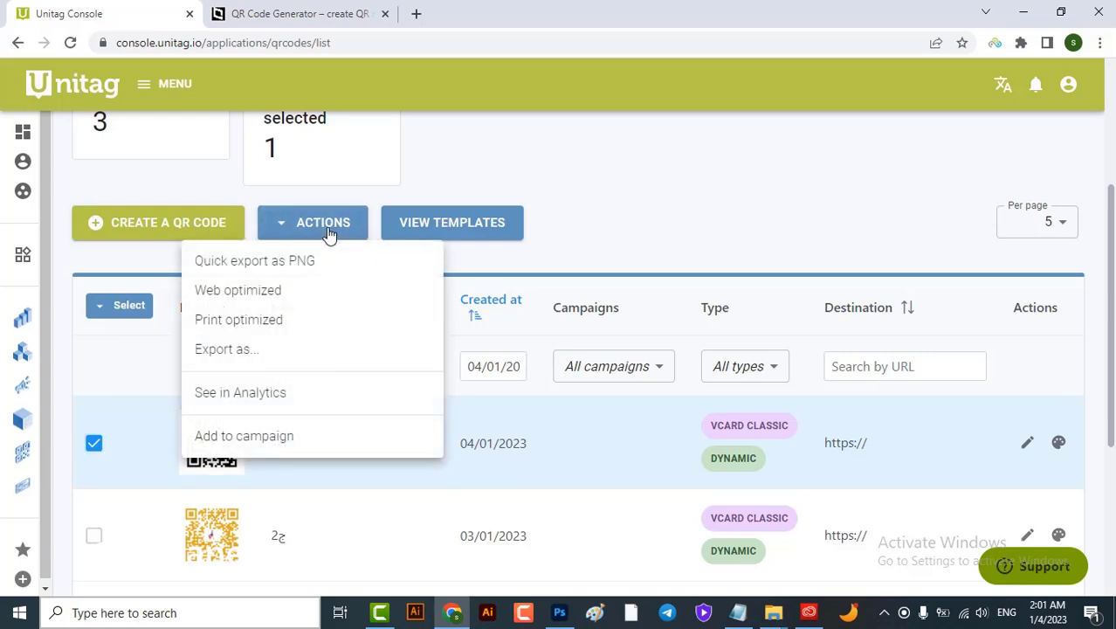
{"action": "left_click", "coordinate": [258, 269]}
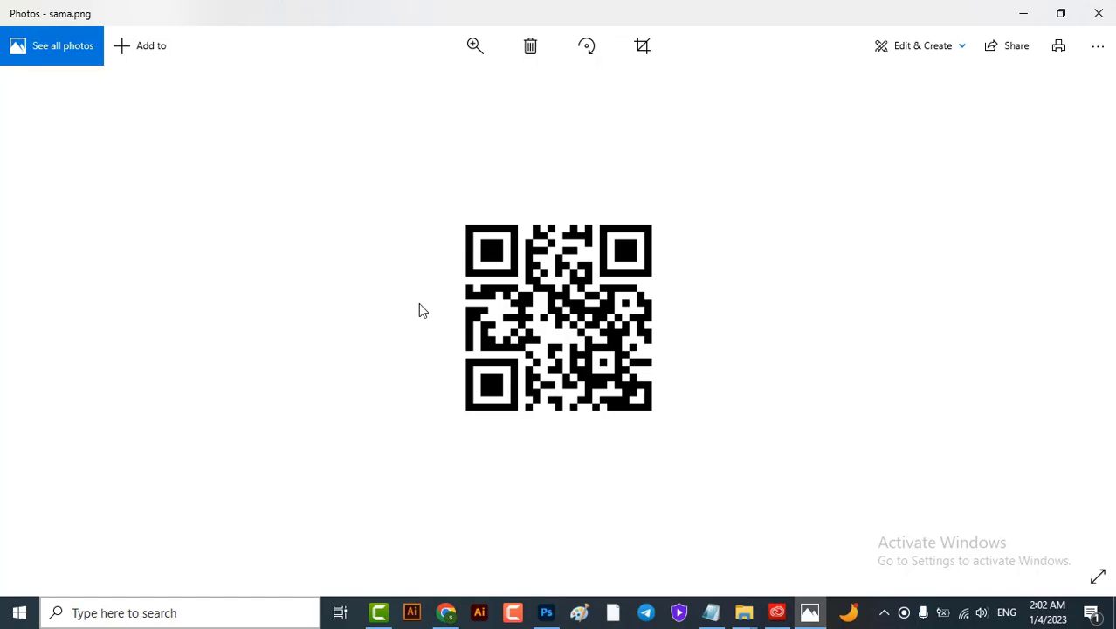
{"action": "left_click", "coordinate": [556, 613]}
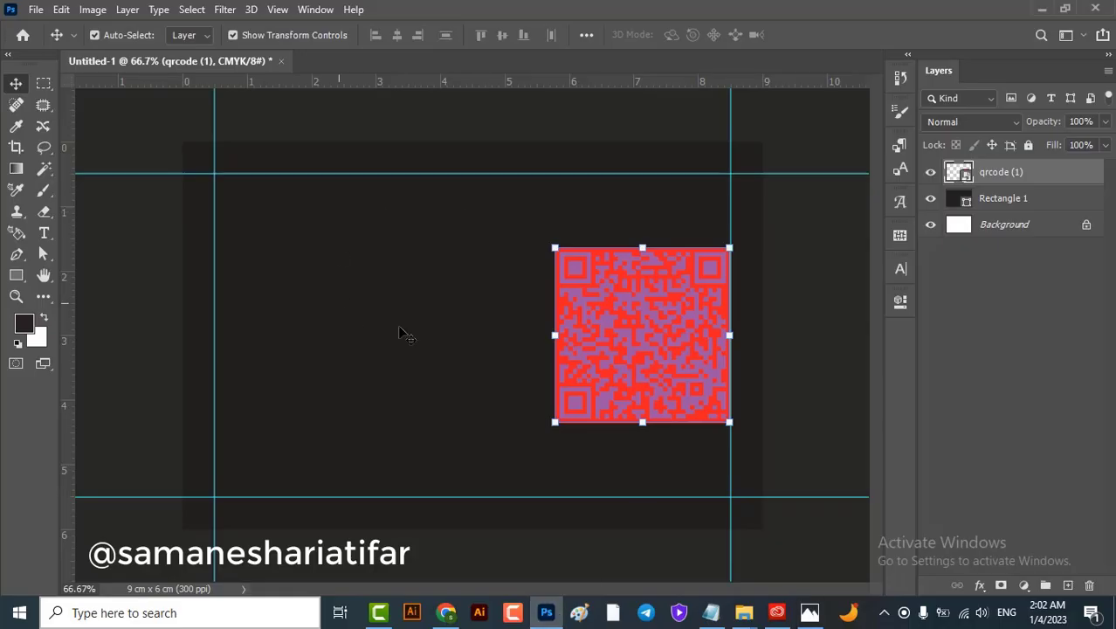
Select Rectangle 1 and nudge the dark card shape slightly left and down
{"action": "left_click", "coordinate": [412, 269]}
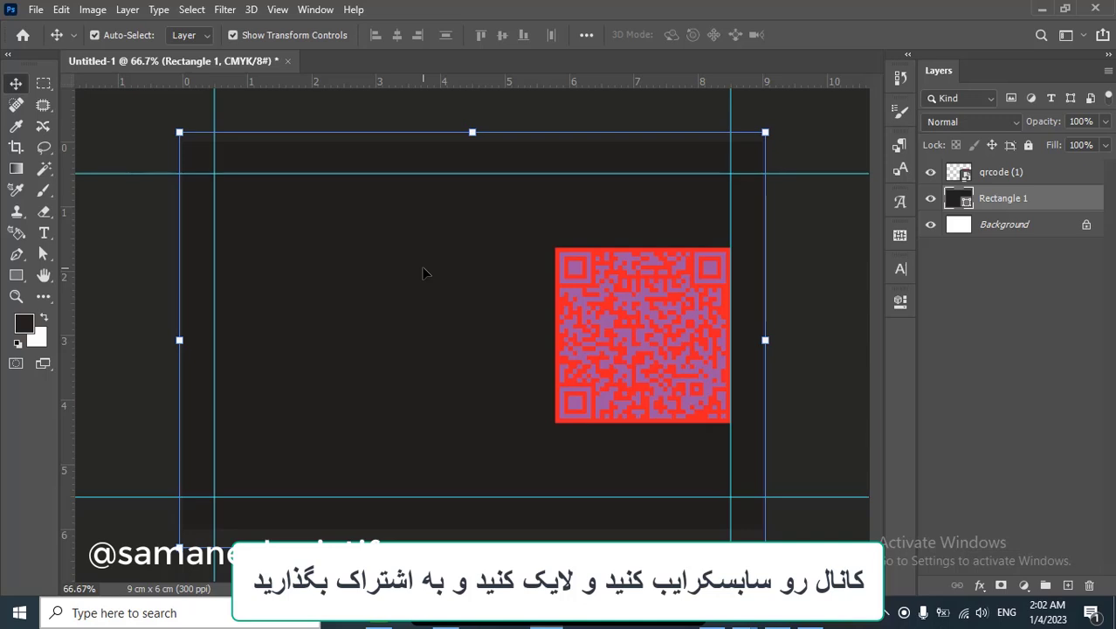
{"action": "left_click_drag", "start_coordinate": [423, 273], "coordinate": [419, 275]}
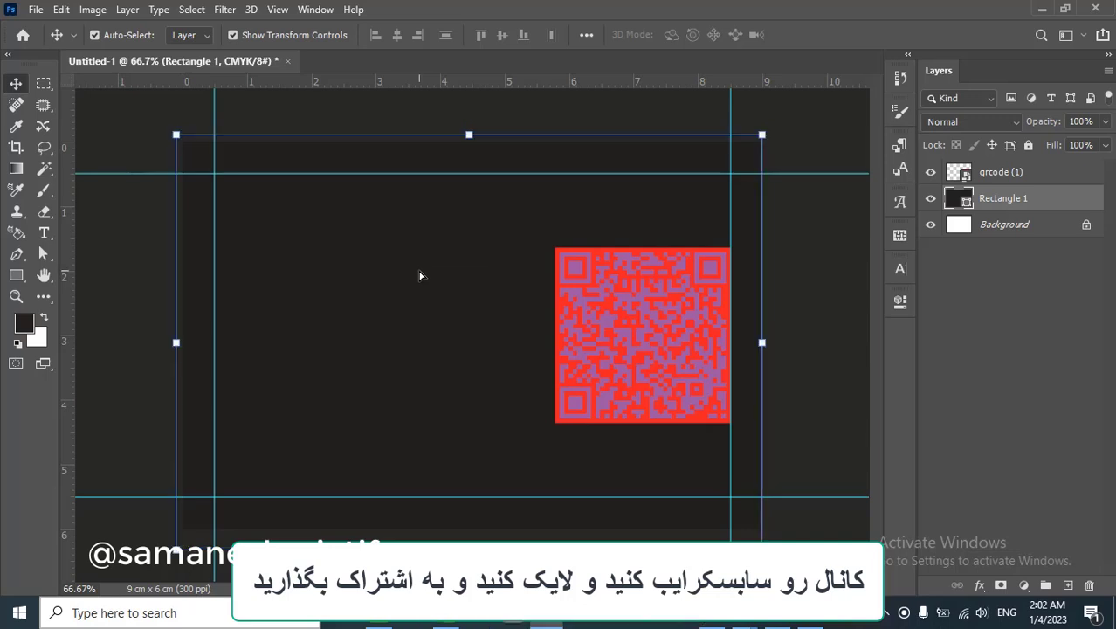